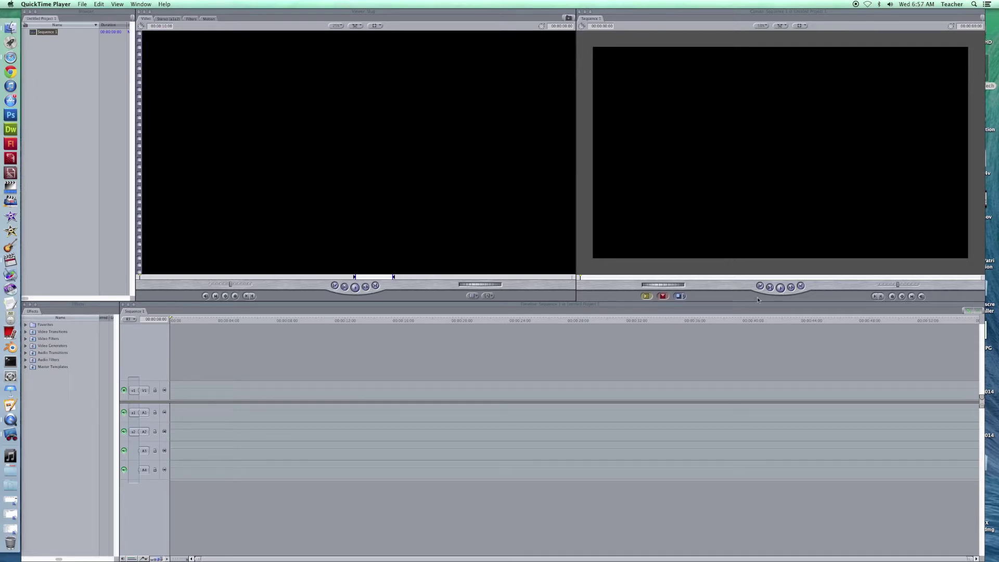
# Step: Switch from QuickTime Player to the Final Cut Pro window showing the empty Sequence 1
pyautogui.click(436, 211)
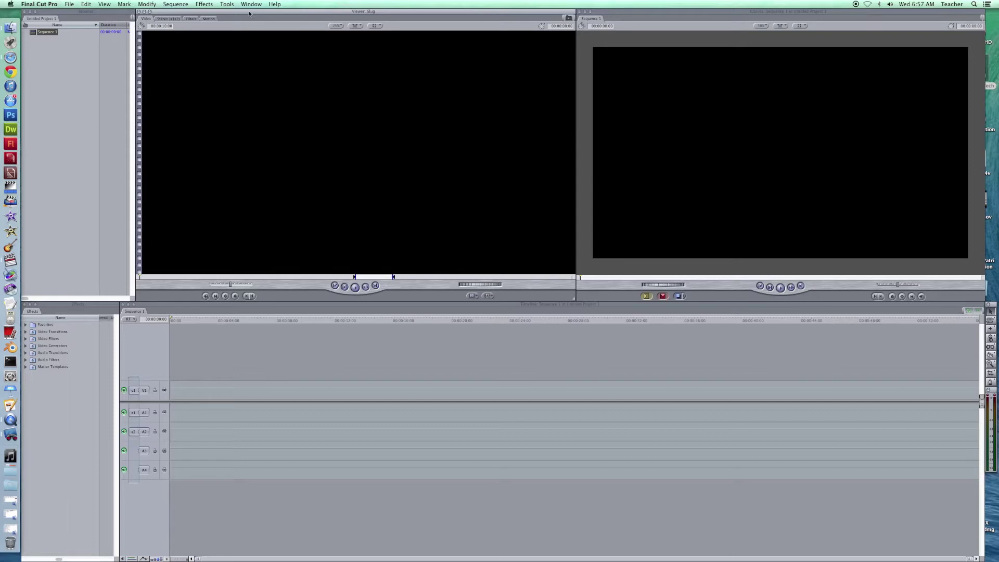
# Step: Create a second untitled project with File > New Project
pyautogui.click(69, 5)
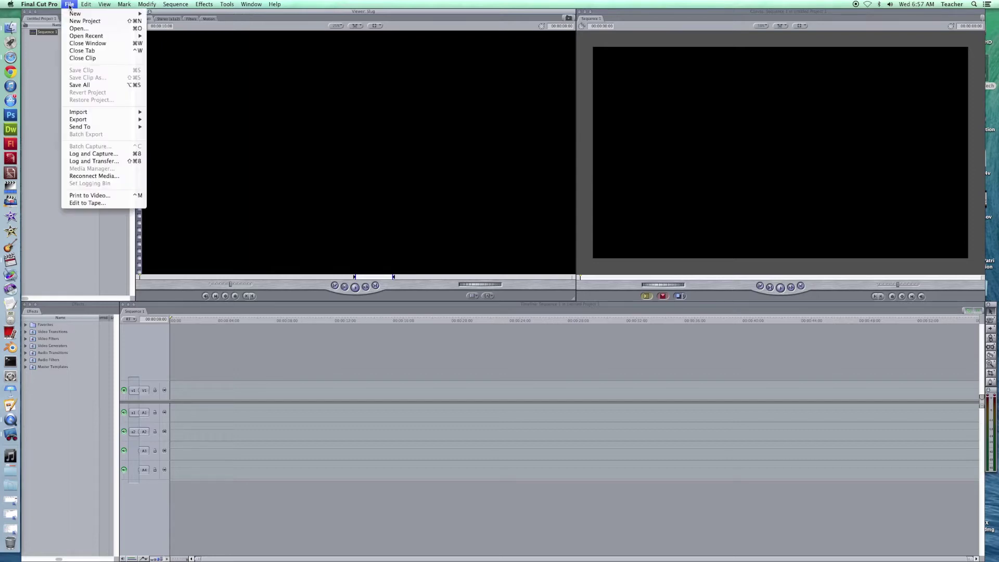
pyautogui.moveTo(89, 114)
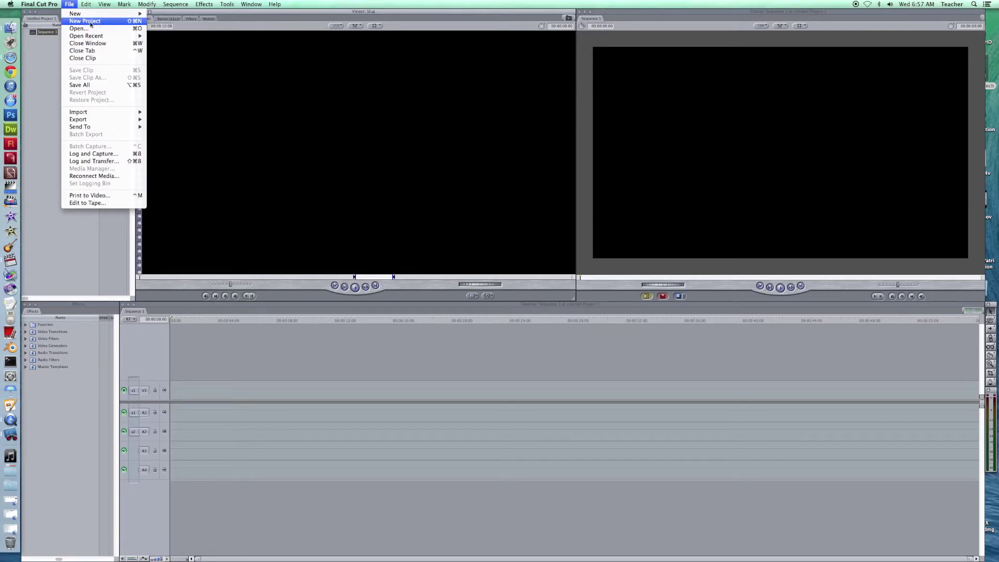
pyautogui.click(90, 22)
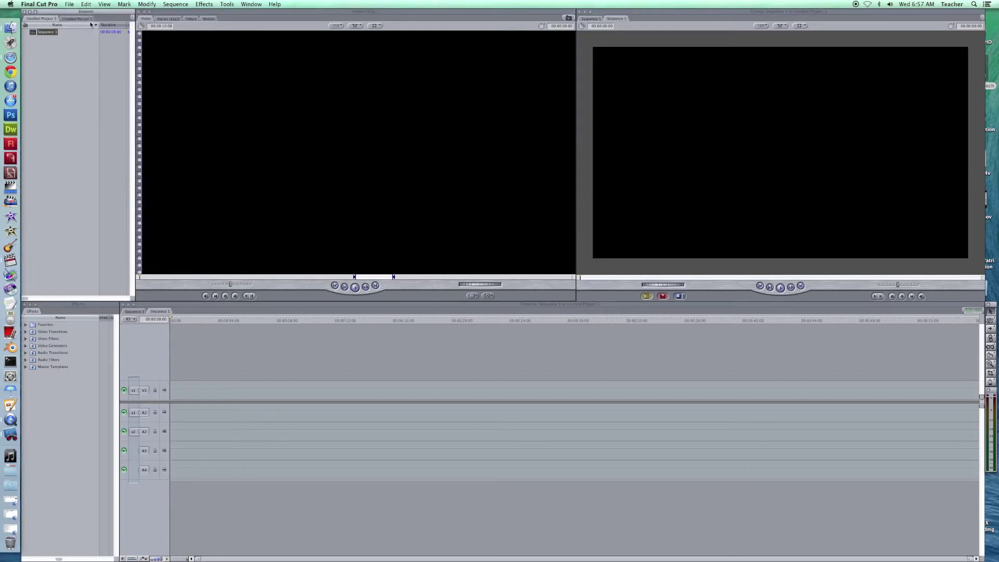
pyautogui.click(70, 4)
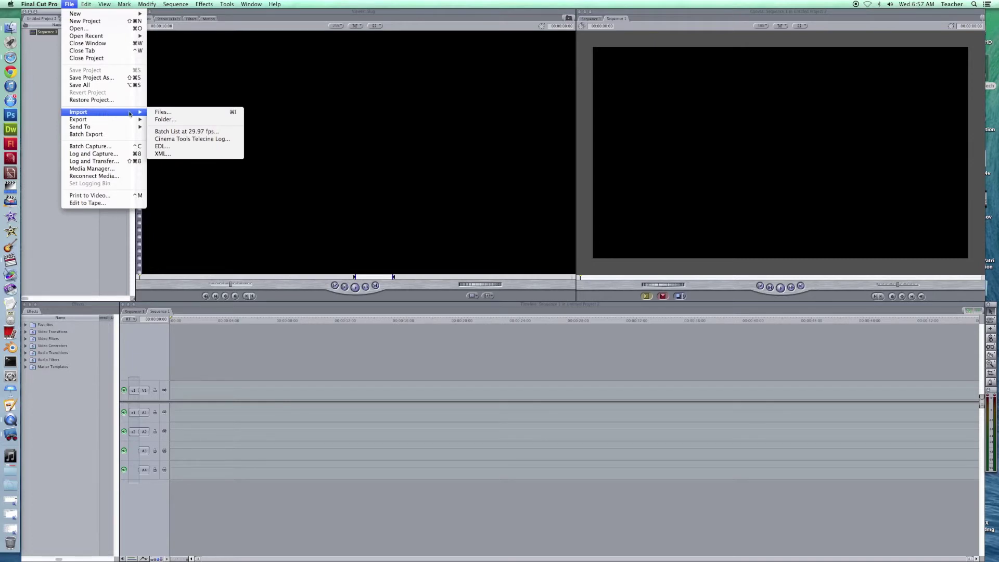
# Step: Import clips 848G0673_01.MOV through 848G0681_01.MOV from Desktop > JVC into the project
pyautogui.click(172, 115)
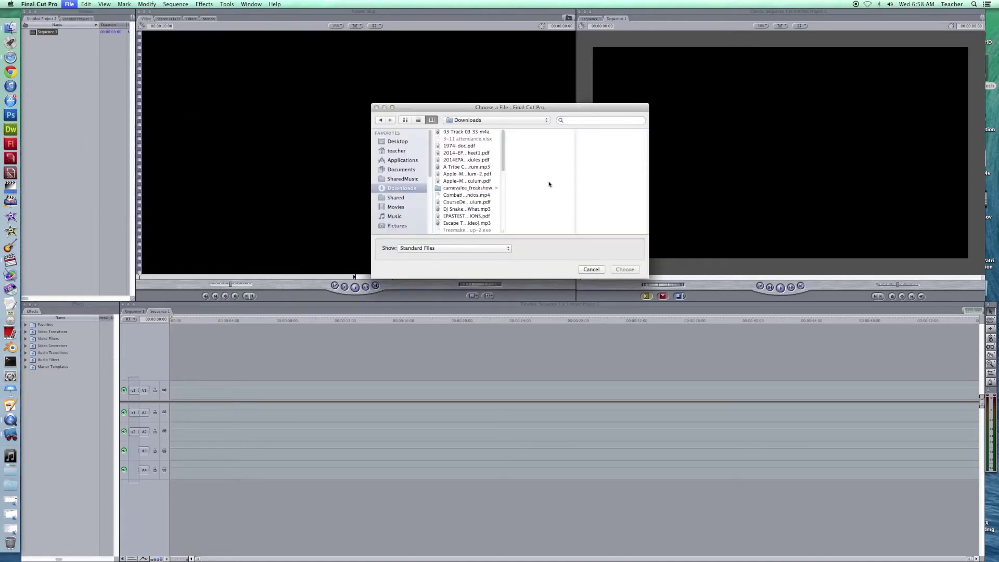
pyautogui.click(397, 142)
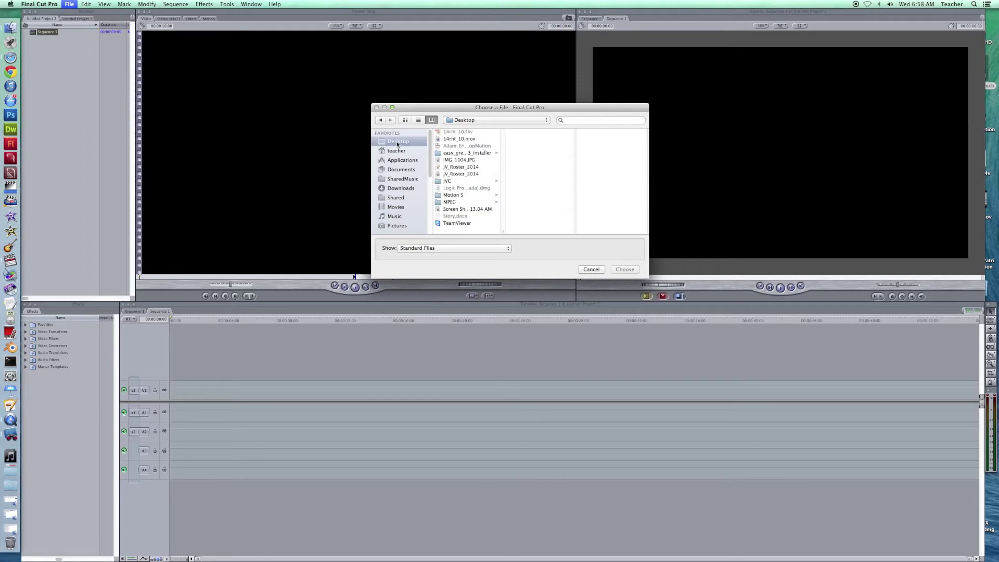
pyautogui.click(448, 182)
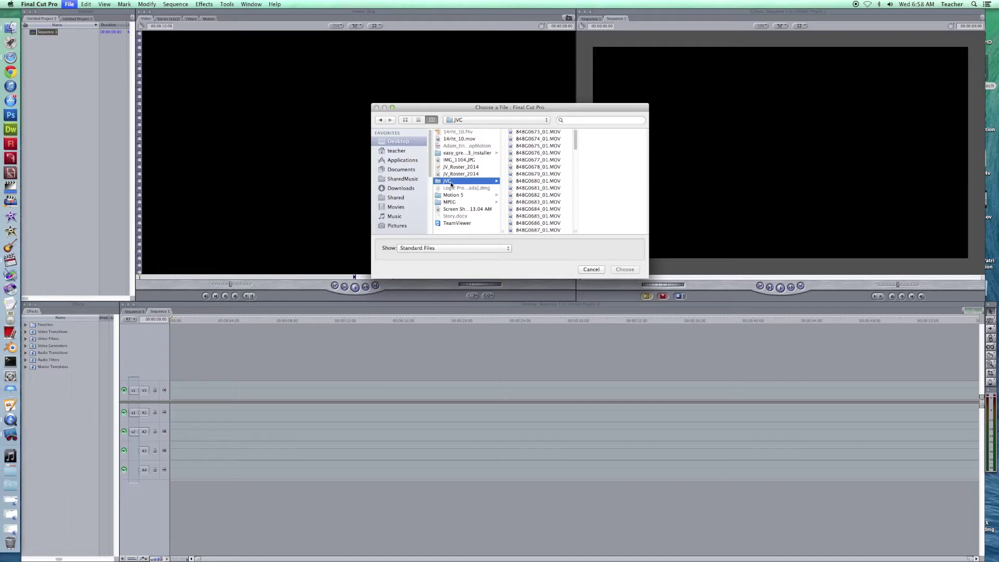
pyautogui.click(536, 133)
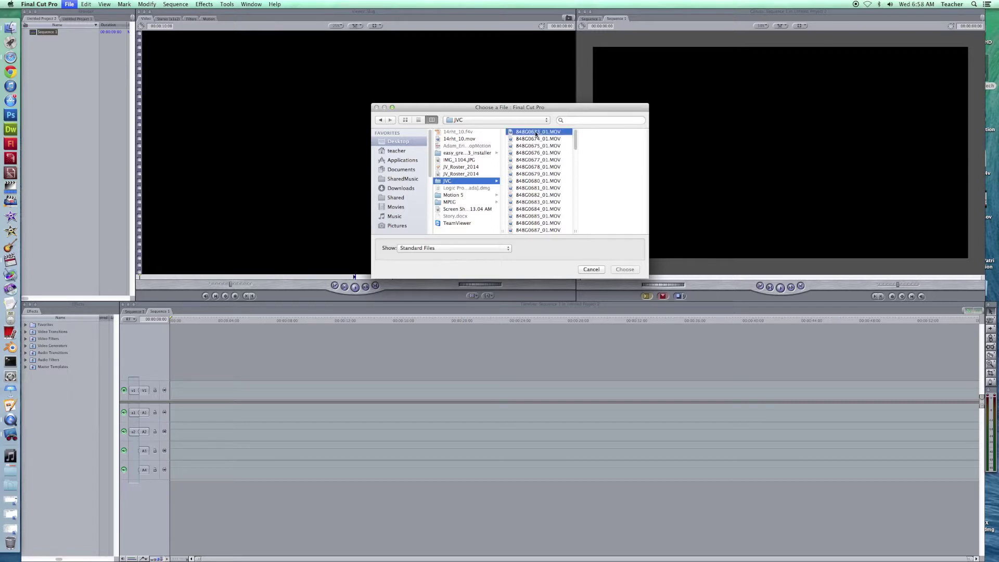
pyautogui.keyDown('shift'); pyautogui.click(524, 188); pyautogui.keyUp('shift')
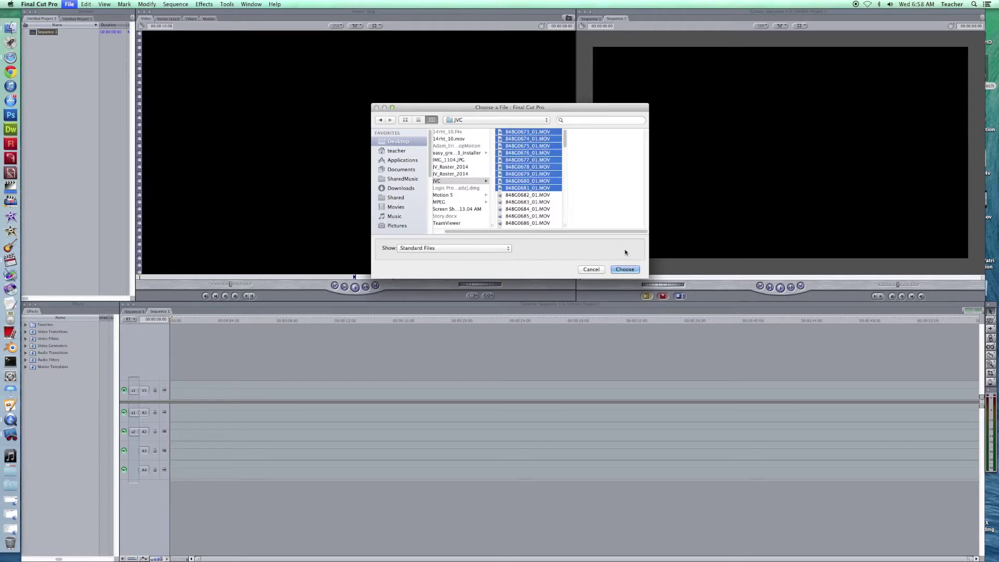
pyautogui.click(625, 270)
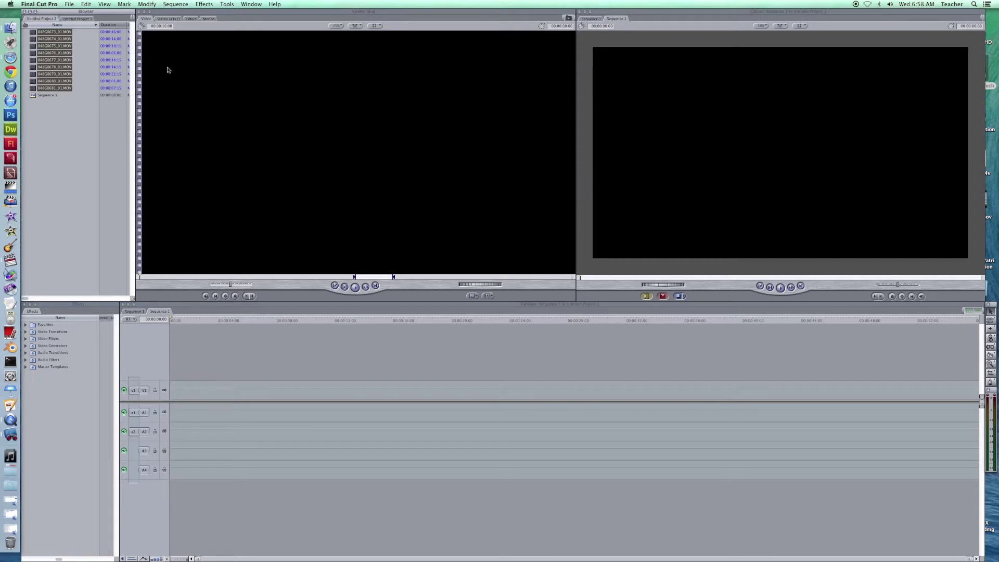
# Step: Uncover the desktop and open the JVC folder window in Finder
pyautogui.moveTo(870, 14); pyautogui.dragTo(749, 14)
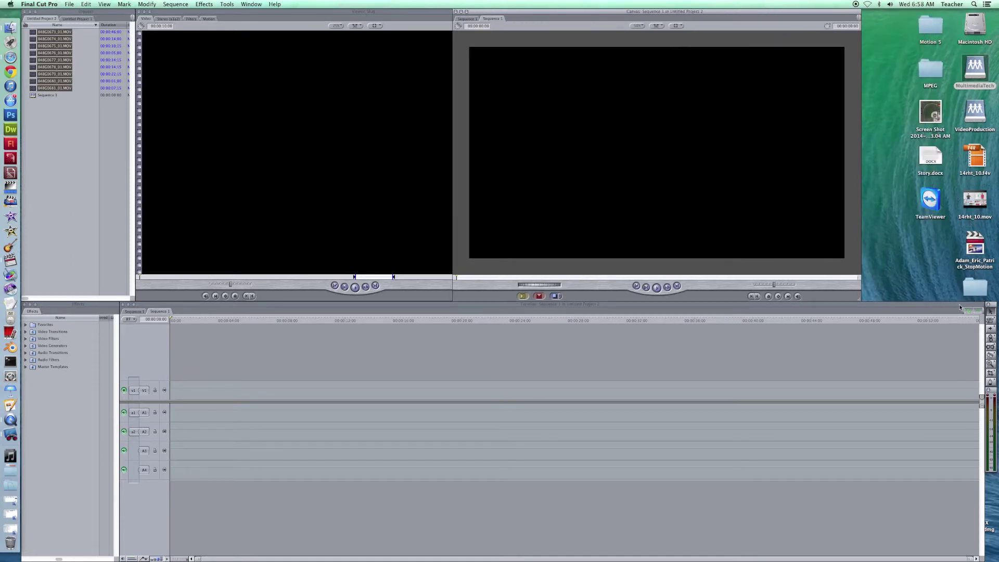
pyautogui.moveTo(960, 304); pyautogui.dragTo(925, 303)
pyautogui.doubleClick(973, 464)
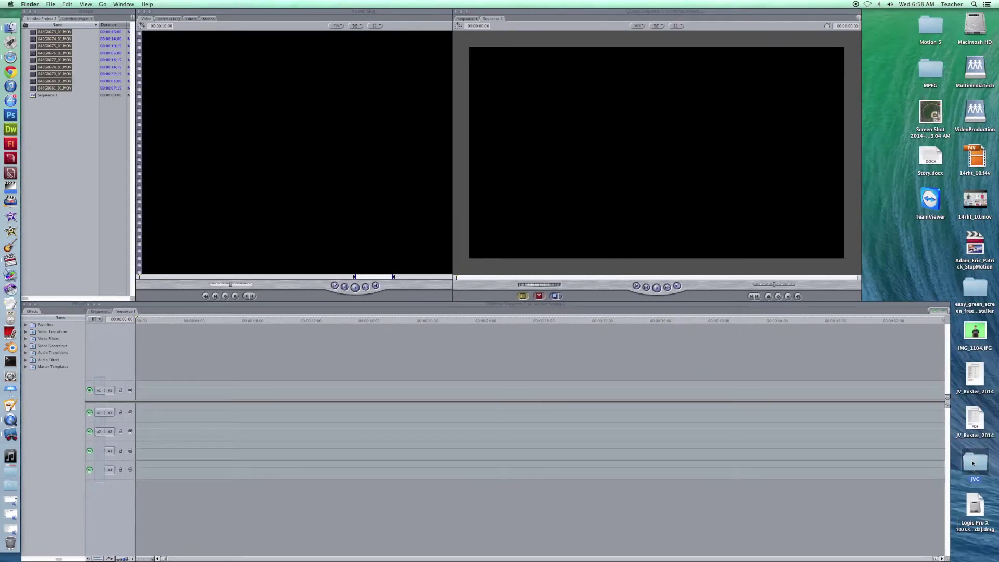
pyautogui.moveTo(204, 304); pyautogui.dragTo(496, 33)
# Step: Drag clips 848G0682_01.MOV through 848G0690_01.MOV into the Browser and close the JVC window
pyautogui.click(496, 116)
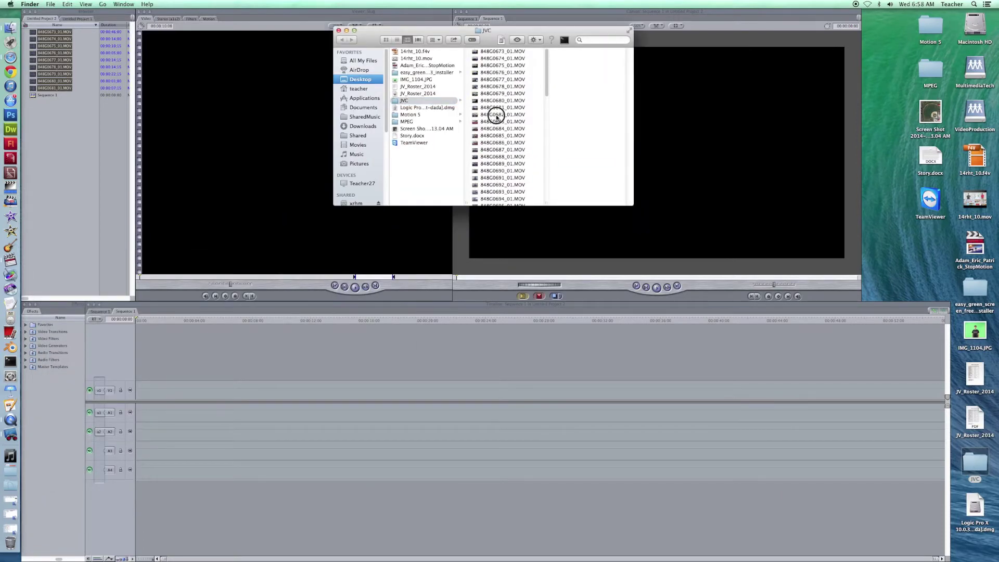
pyautogui.keyDown('shift'); pyautogui.click(496, 173); pyautogui.keyUp('shift')
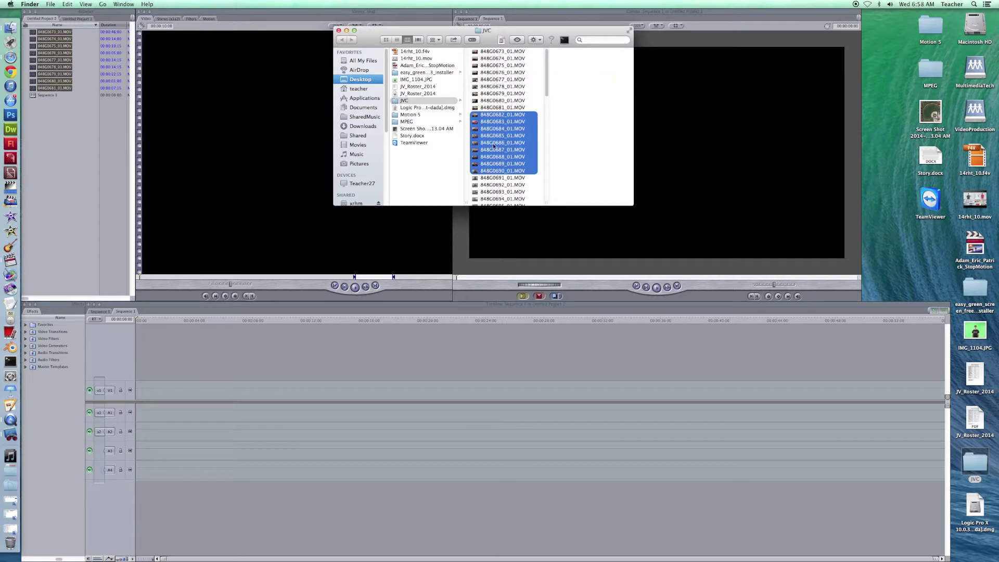
pyautogui.moveTo(491, 147); pyautogui.dragTo(59, 147)
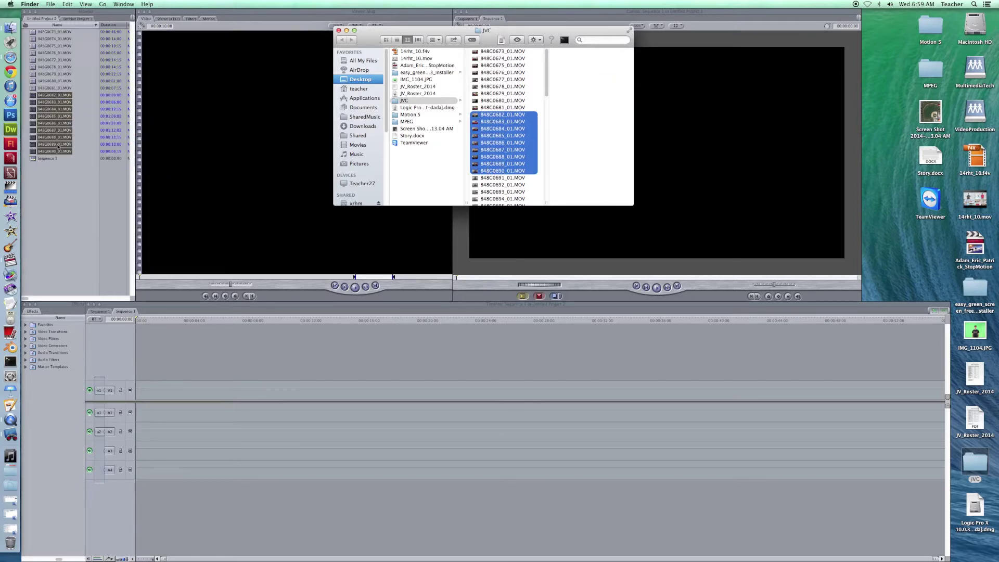
pyautogui.click(339, 30)
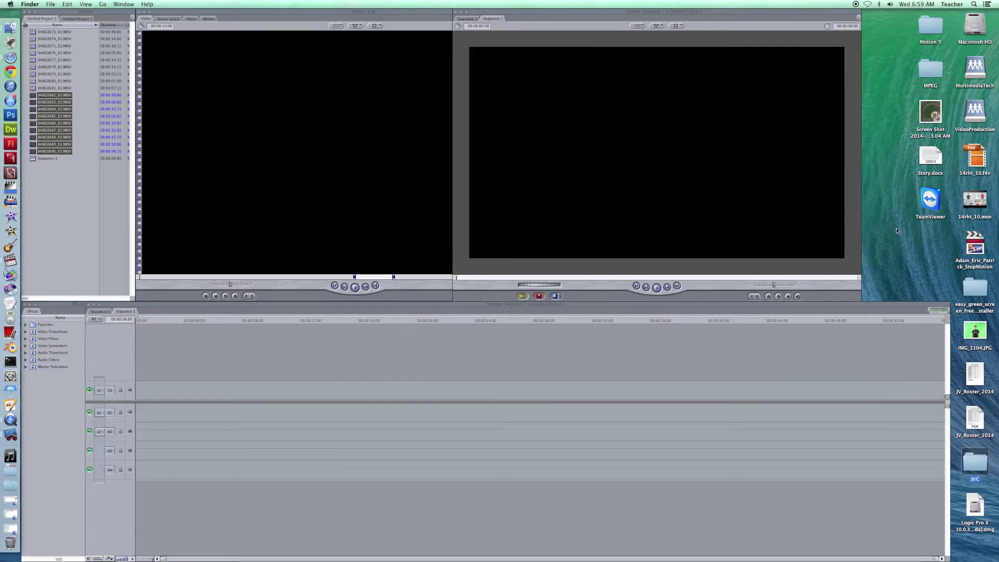
pyautogui.moveTo(635, 14); pyautogui.dragTo(759, 11)
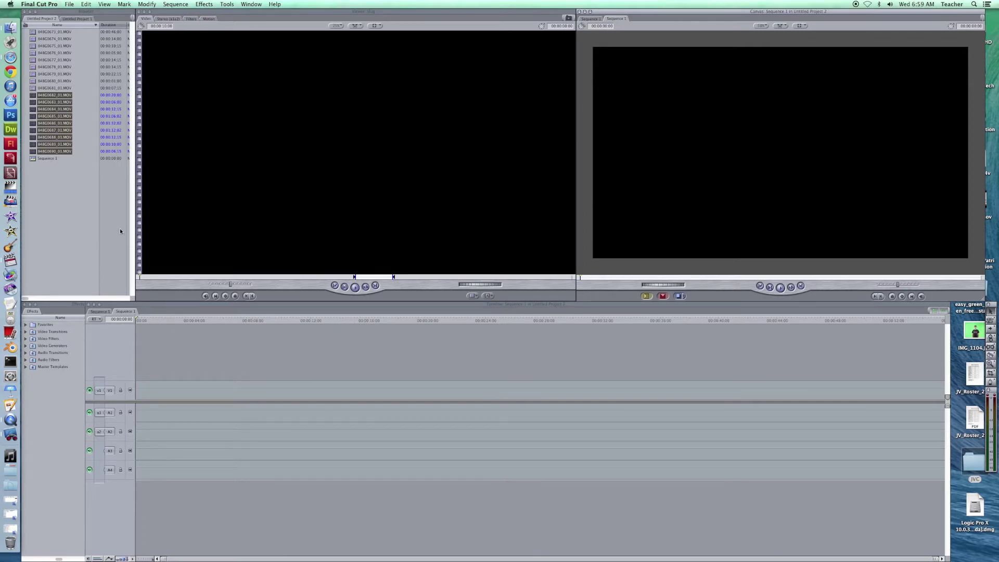
# Step: Close the Untitled Project 1 tab, answering its save prompt
pyautogui.rightClick(75, 20)
pyautogui.click(85, 21)
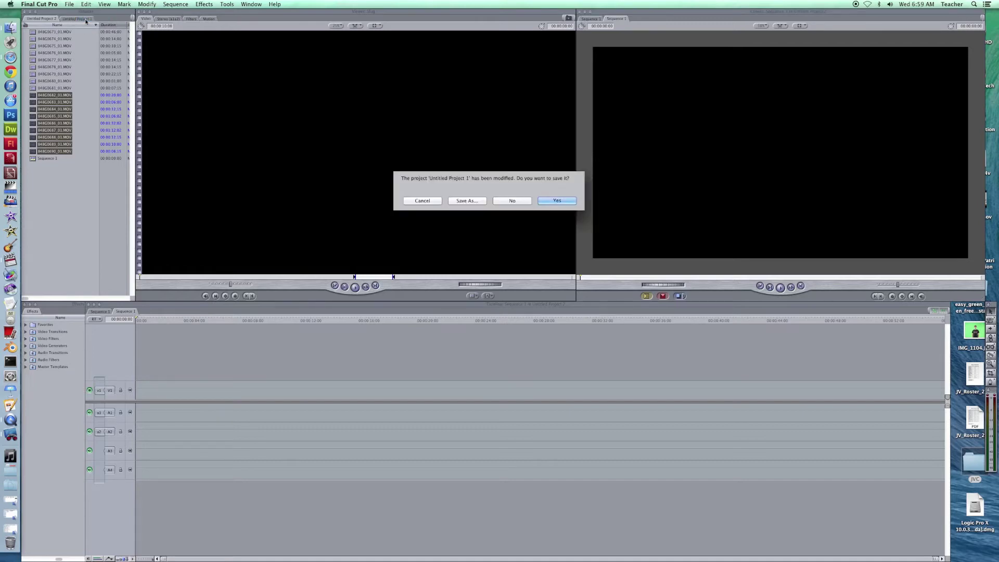
pyautogui.click(513, 202)
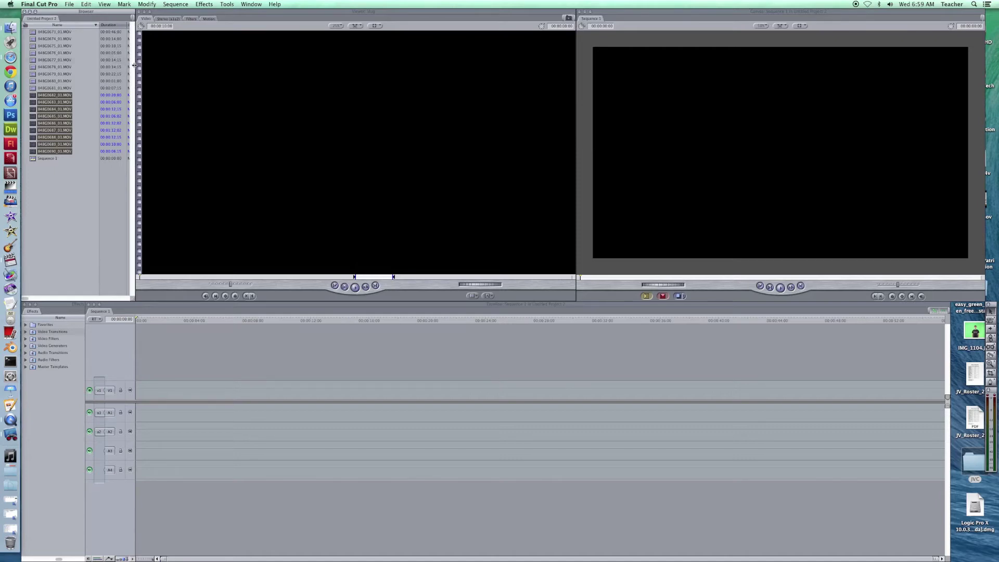
# Step: Resize the Browser pane, leaving it narrower so the Viewer and Canvas get more room
pyautogui.moveTo(134, 65); pyautogui.dragTo(340, 75)
pyautogui.click(44, 96)
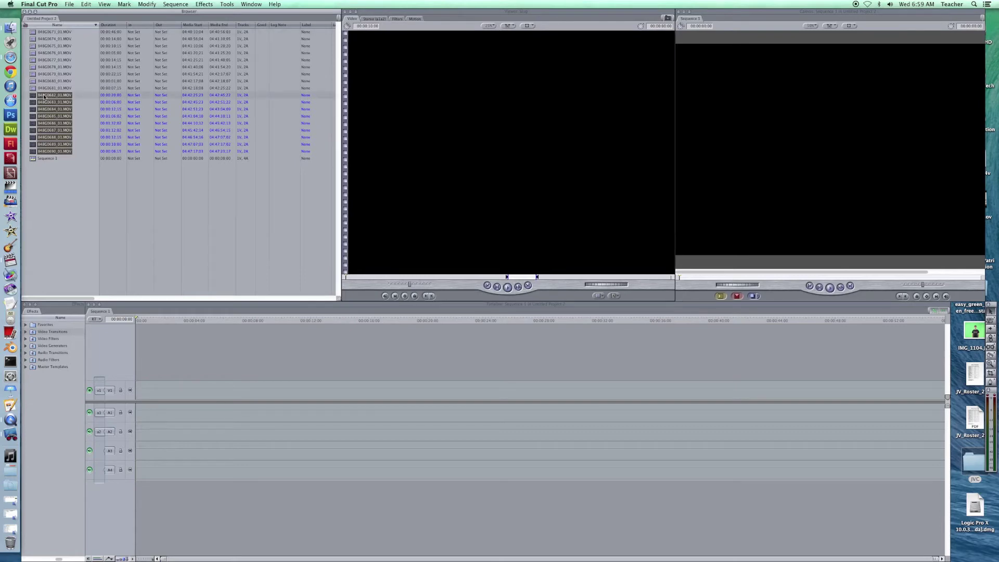
pyautogui.click(48, 103)
pyautogui.moveTo(341, 99); pyautogui.dragTo(338, 98)
pyautogui.click(306, 98)
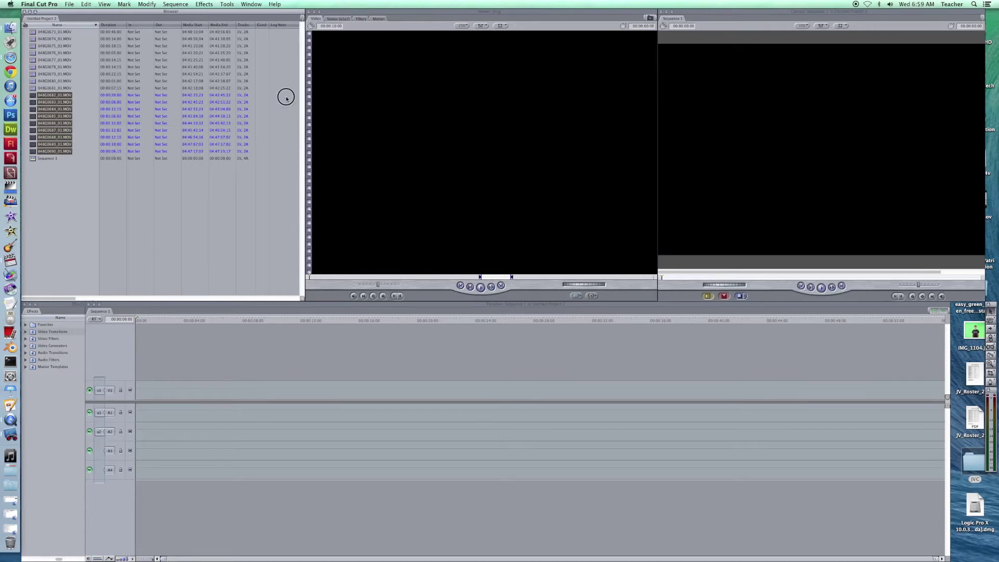
pyautogui.moveTo(286, 97); pyautogui.dragTo(262, 96)
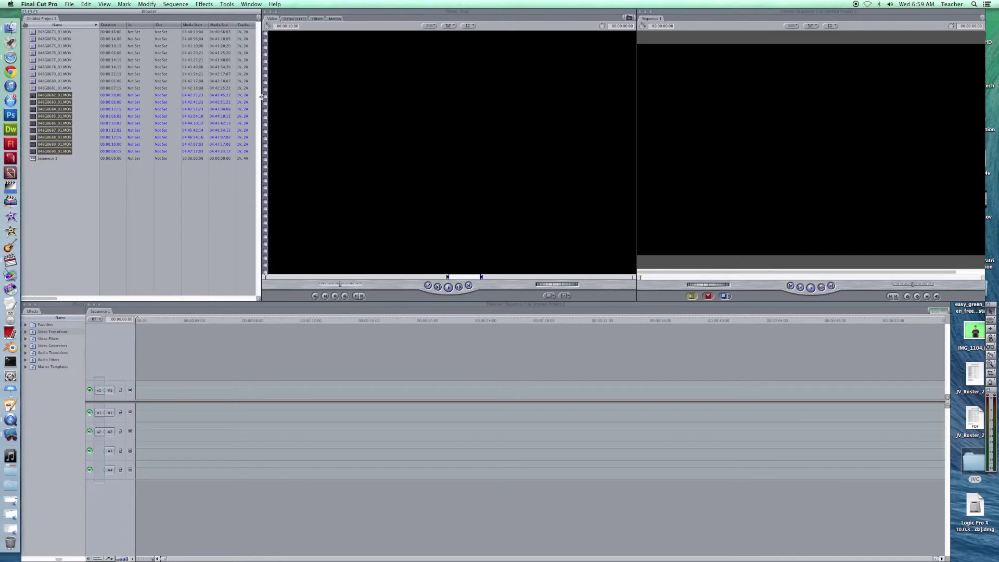
# Step: Create a new Browser bin named MainCamera
pyautogui.rightClick(42, 175)
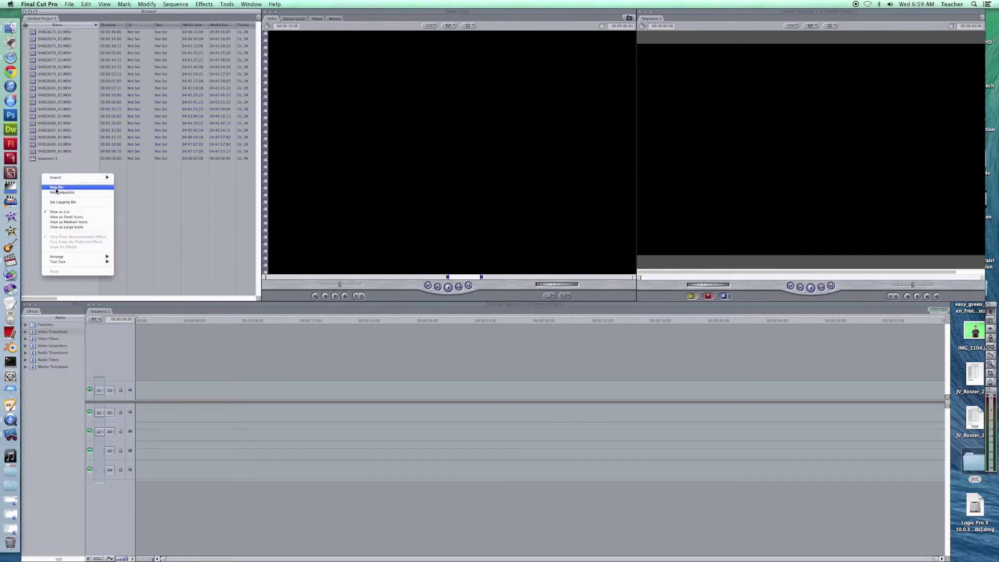
pyautogui.click(33, 171)
pyautogui.rightClick(42, 167)
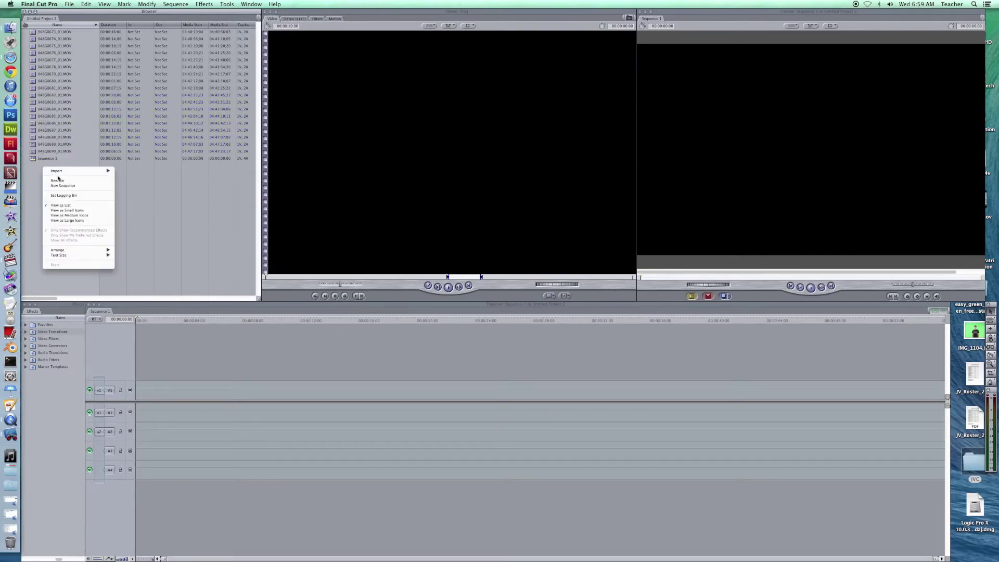
pyautogui.click(58, 182)
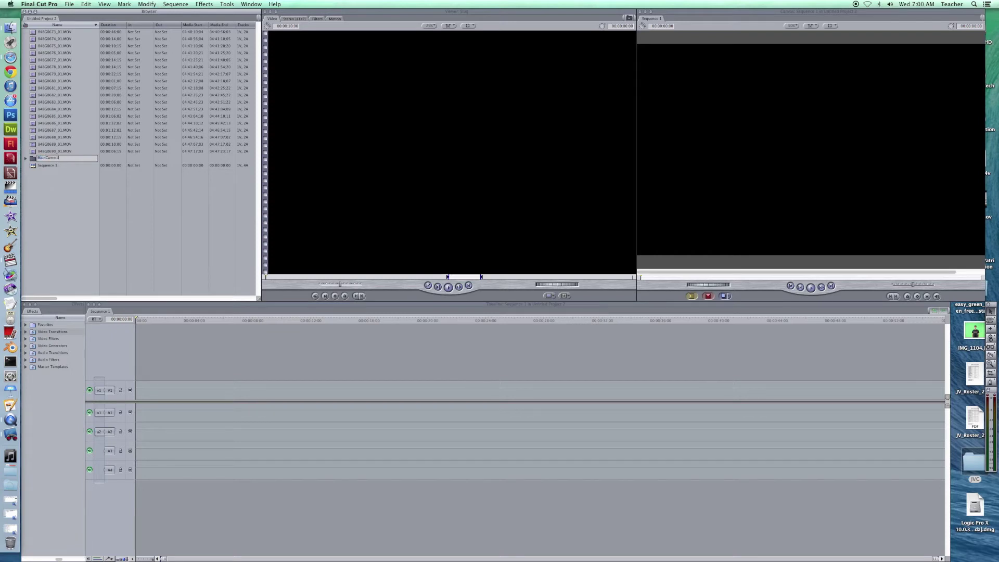
pyautogui.press('Return')
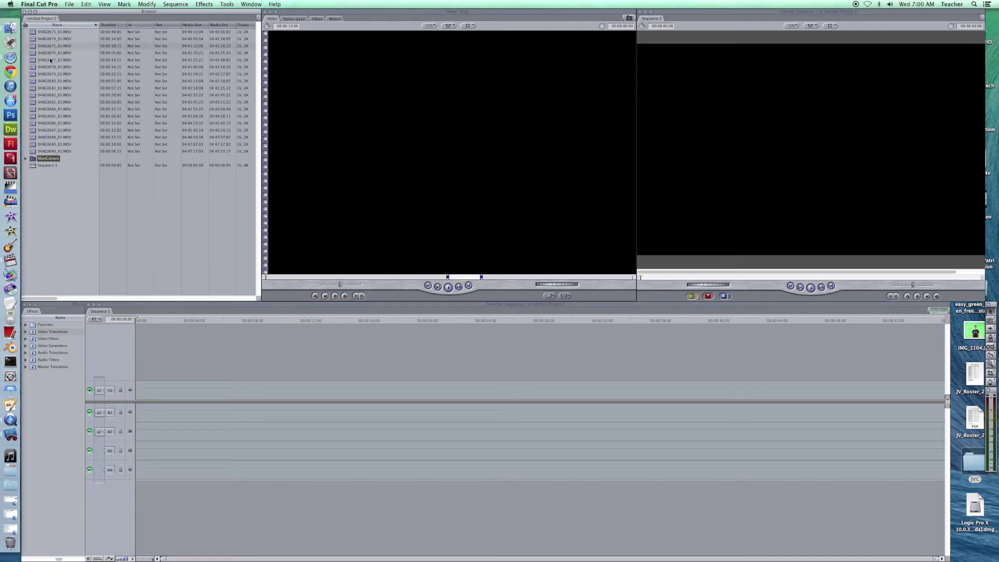
# Step: Move all 18 clips into the MainCamera bin and expand it to show them
pyautogui.click(33, 161)
pyautogui.press('Home')
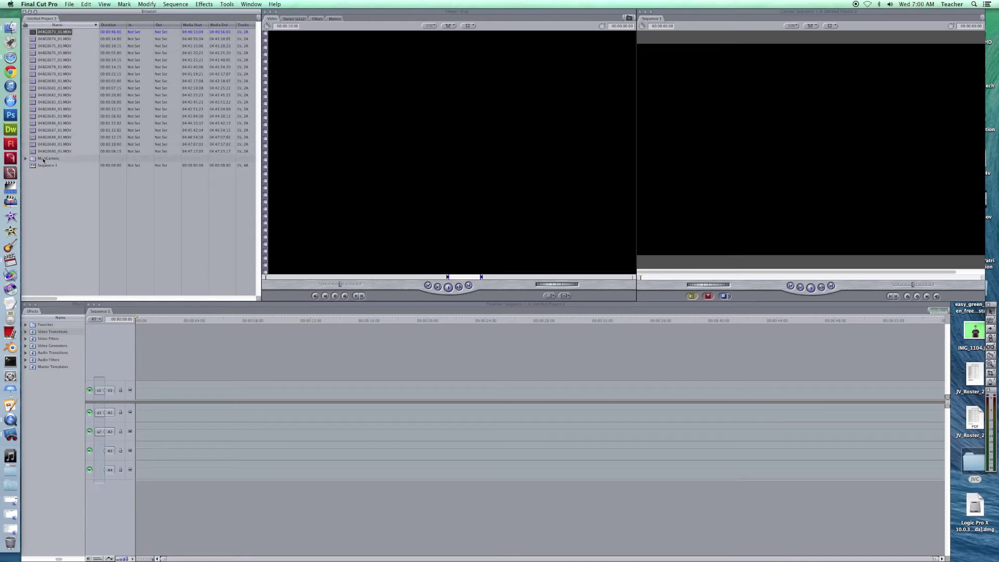
pyautogui.keyDown('shift'); pyautogui.click(42, 151); pyautogui.keyUp('shift')
pyautogui.click(42, 152)
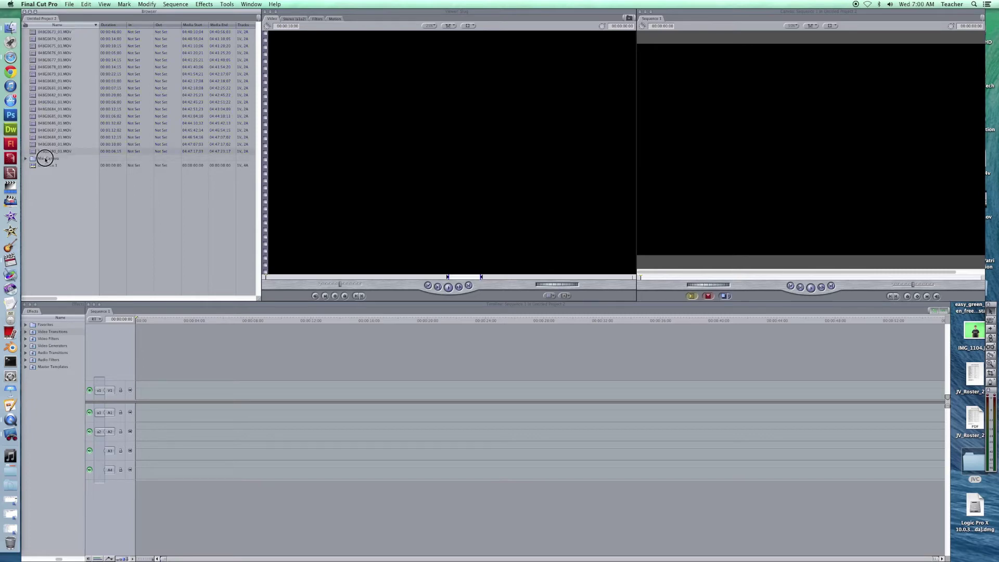
pyautogui.moveTo(42, 152)
pyautogui.mouseDown()
pyautogui.moveTo(44, 160)
pyautogui.moveTo(34, 157)
pyautogui.mouseUp()
pyautogui.press('Home')
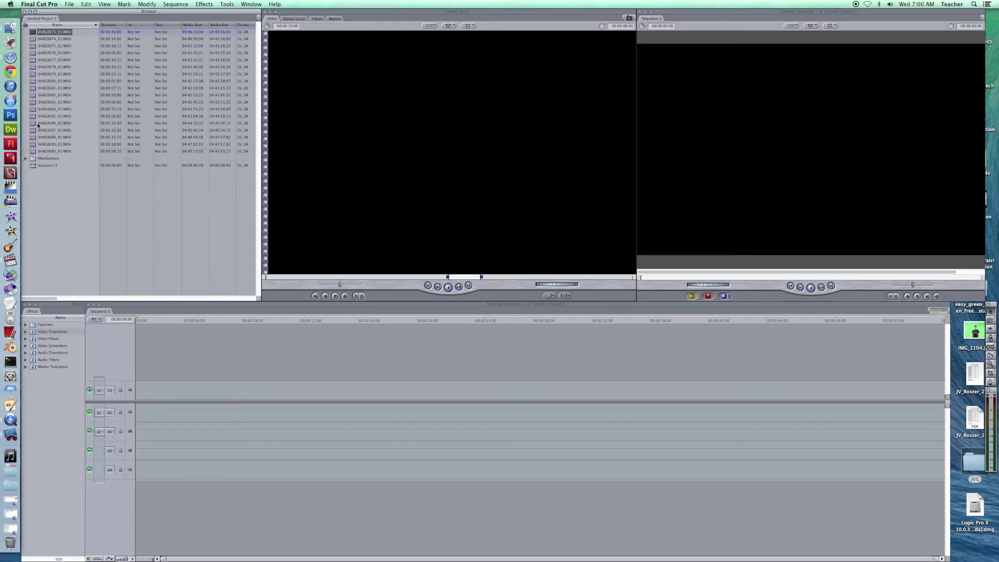
pyautogui.keyDown('shift'); pyautogui.click(36, 151); pyautogui.keyUp('shift')
pyautogui.moveTo(36, 152); pyautogui.dragTo(33, 159)
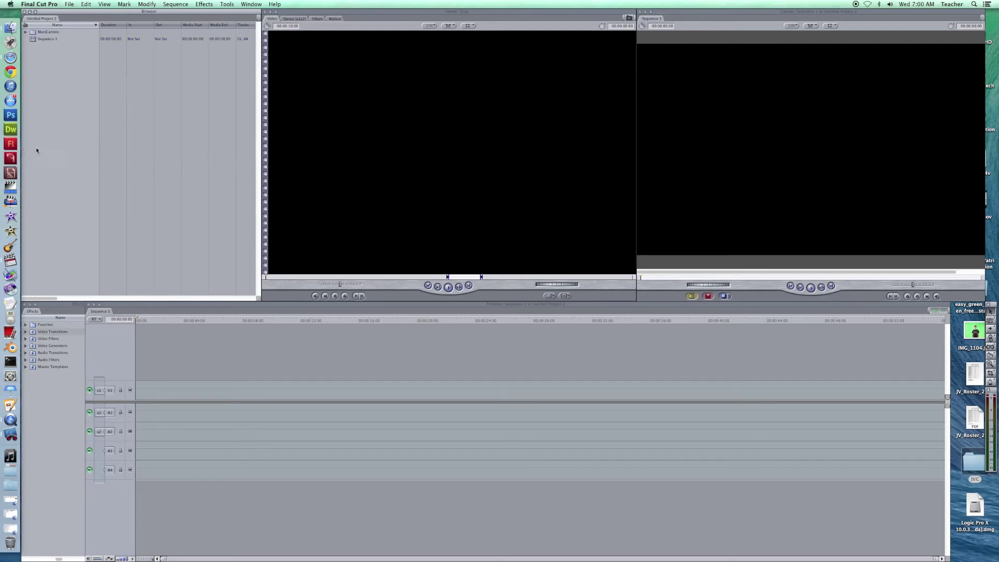
pyautogui.click(26, 33)
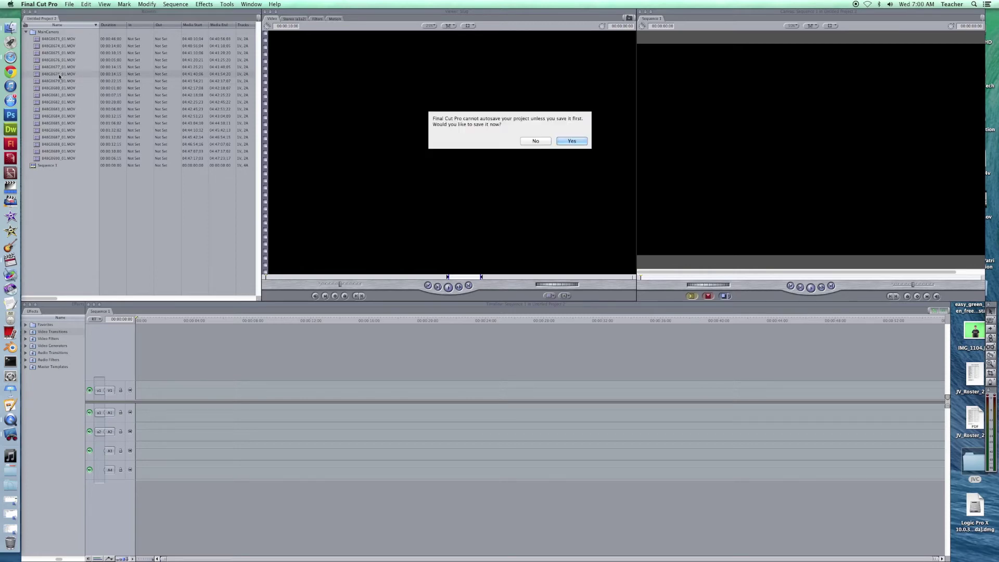
# Step: Accept the autosave prompt and save the project as Untitled Project 2
pyautogui.click(572, 141)
pyautogui.click(623, 270)
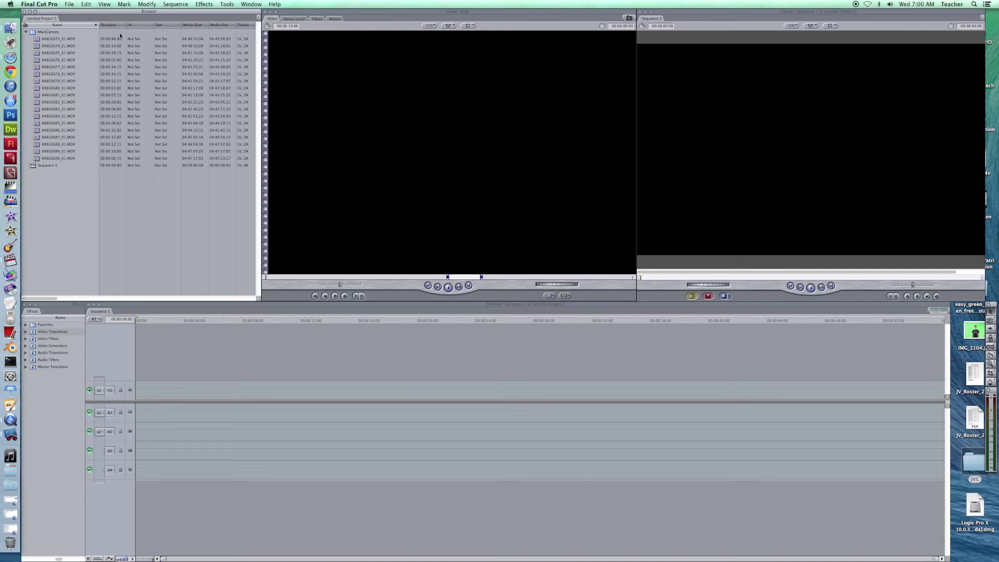
# Step: Load 848G0673_01.MOV into the Viewer and scrub forward to the usable congregation shot
pyautogui.doubleClick(36, 41)
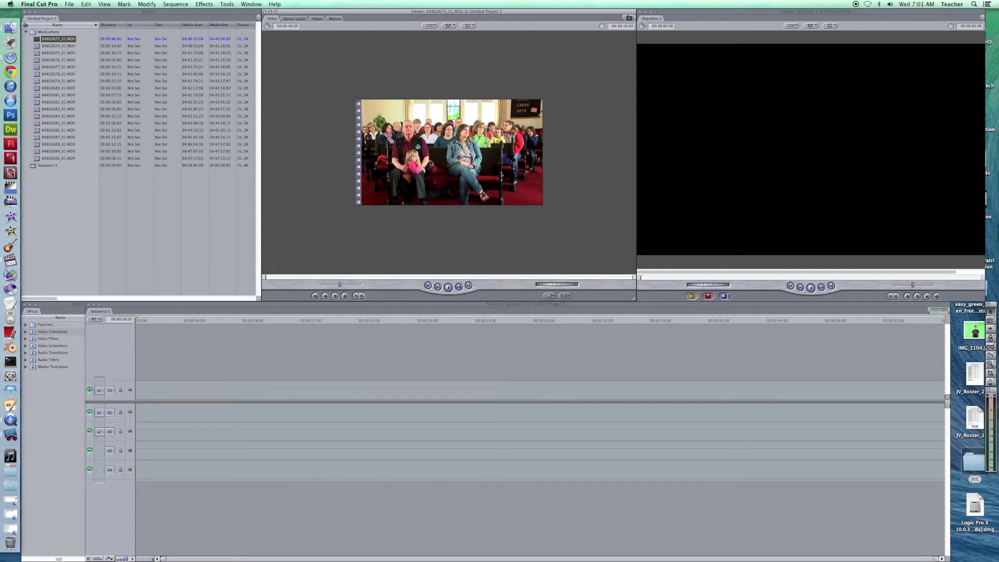
pyautogui.moveTo(272, 279)
pyautogui.mouseDown()
pyautogui.moveTo(614, 276)
pyautogui.moveTo(254, 272)
pyautogui.moveTo(290, 277)
pyautogui.mouseUp()
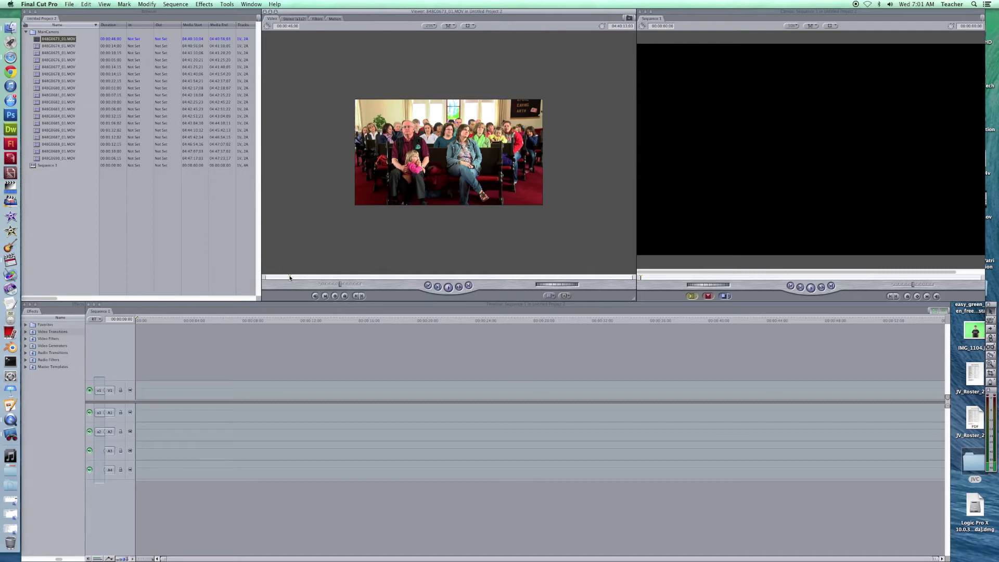
# Step: Mark an 18-second In/Out section of the congregation clip and drag it to the Timeline
pyautogui.press('i')
pyautogui.moveTo(290, 276); pyautogui.dragTo(433, 275)
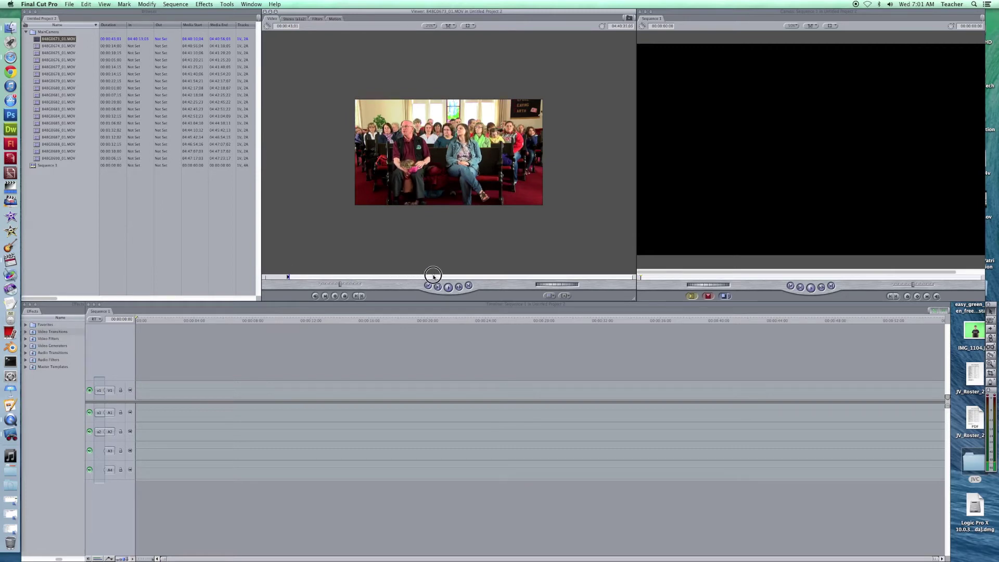
pyautogui.moveTo(434, 276); pyautogui.dragTo(434, 278)
pyautogui.press('o')
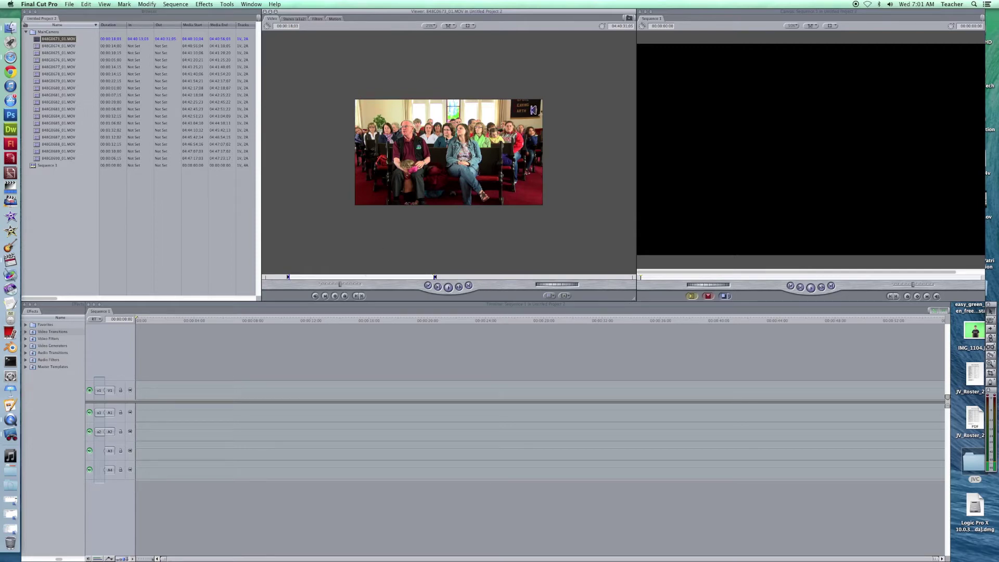
pyautogui.moveTo(435, 133); pyautogui.dragTo(160, 394)
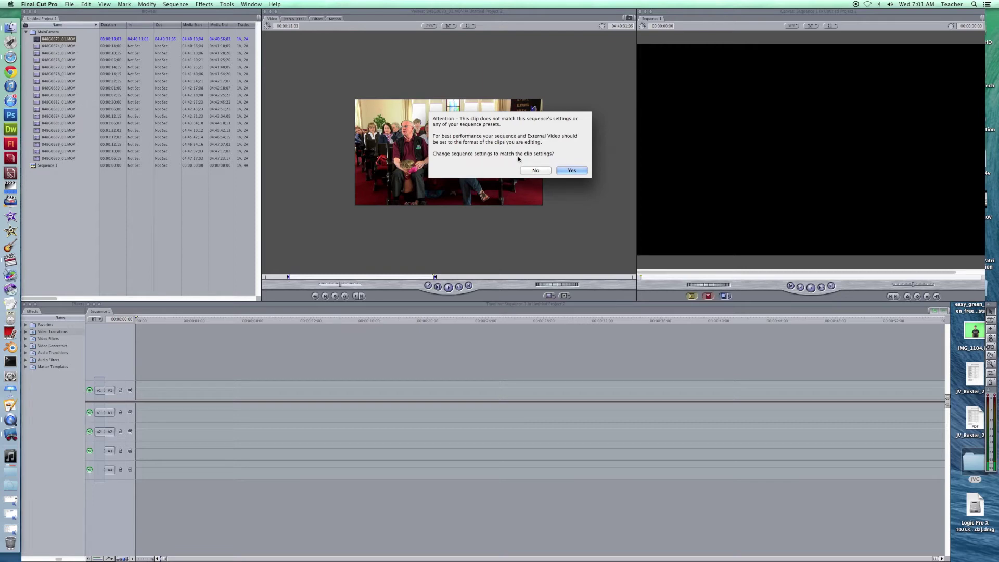
# Step: Match the sequence settings to the clip, then select the clip near the timeline start
pyautogui.click(578, 171)
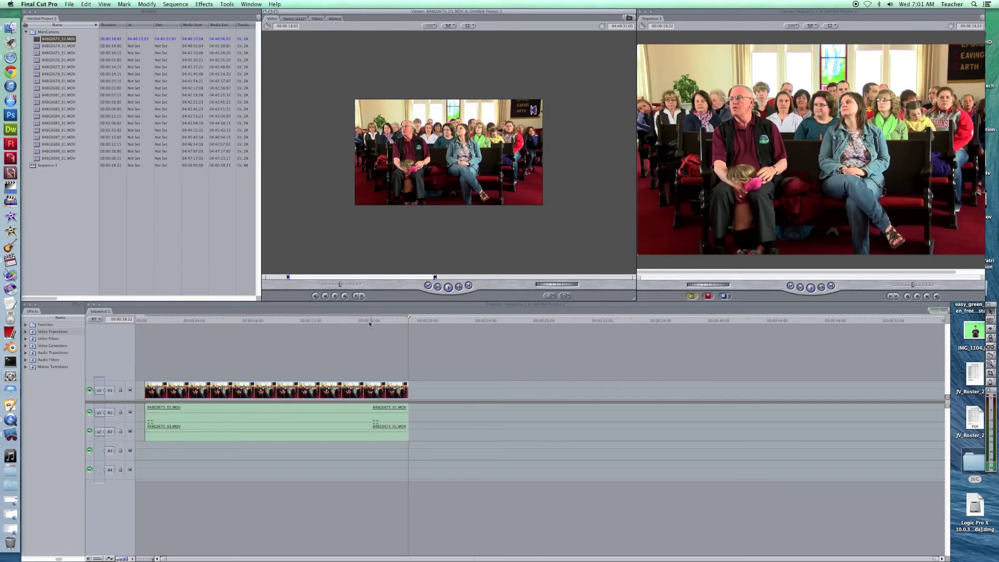
pyautogui.moveTo(189, 320); pyautogui.dragTo(149, 320)
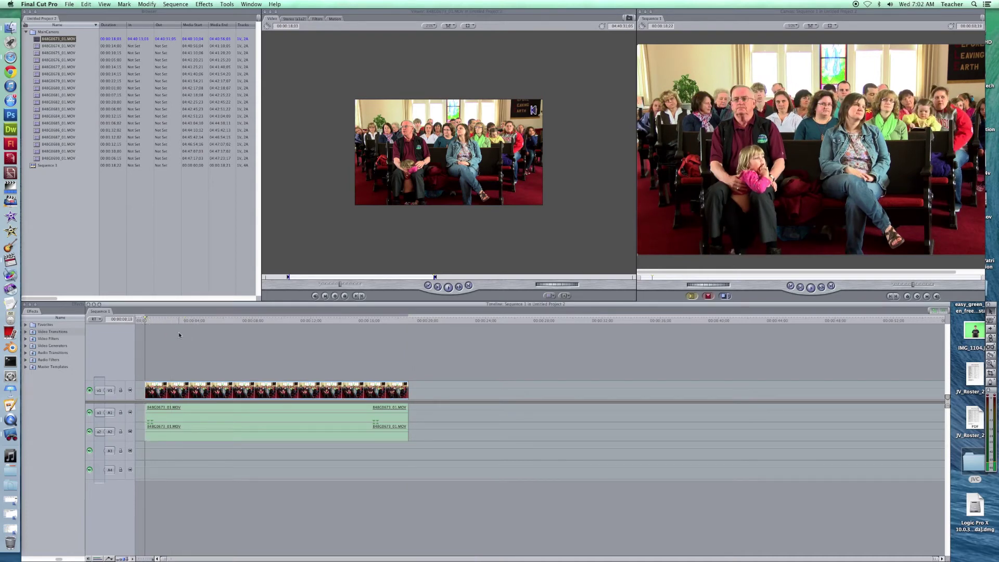
pyautogui.click(222, 391)
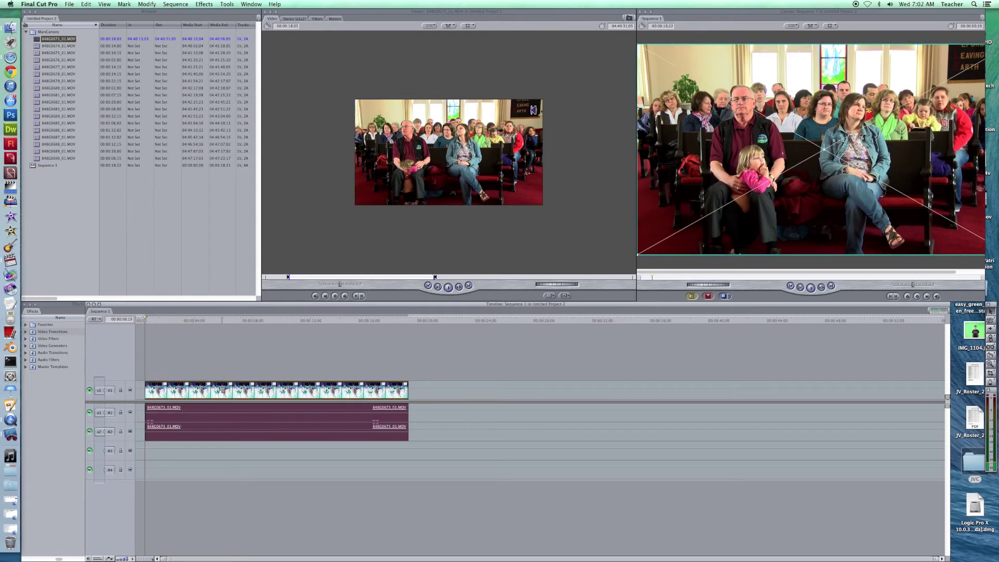
# Step: Change Sequence 1's pixel aspect ratio to Square in Sequence Settings and apply it
pyautogui.click(175, 4)
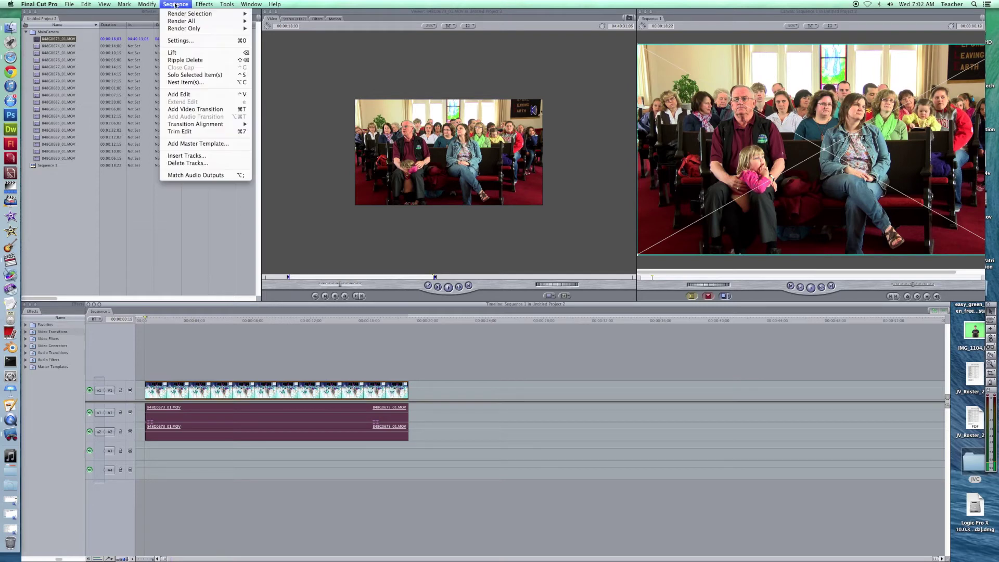
pyautogui.click(190, 42)
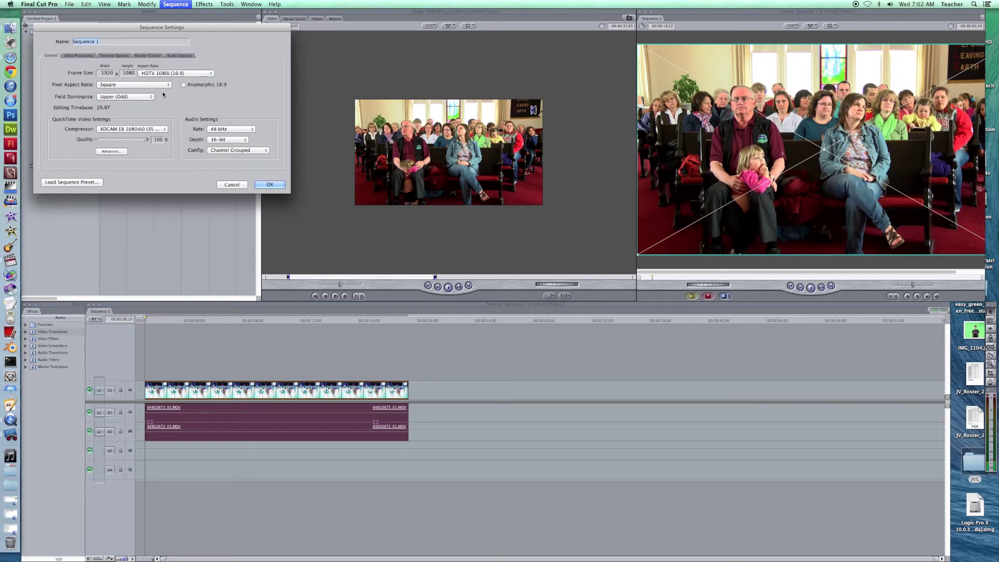
pyautogui.click(162, 85)
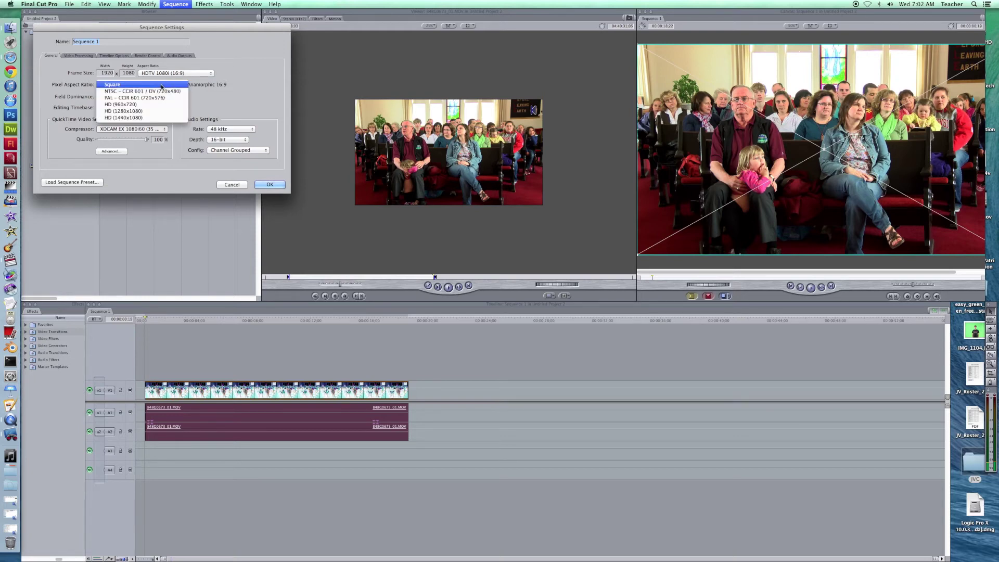
pyautogui.click(120, 85)
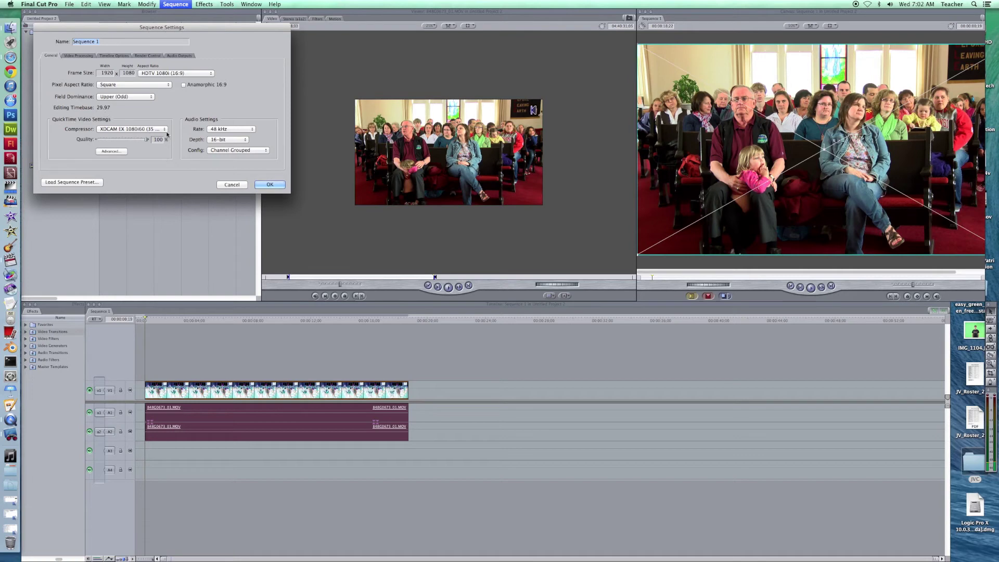
pyautogui.click(269, 185)
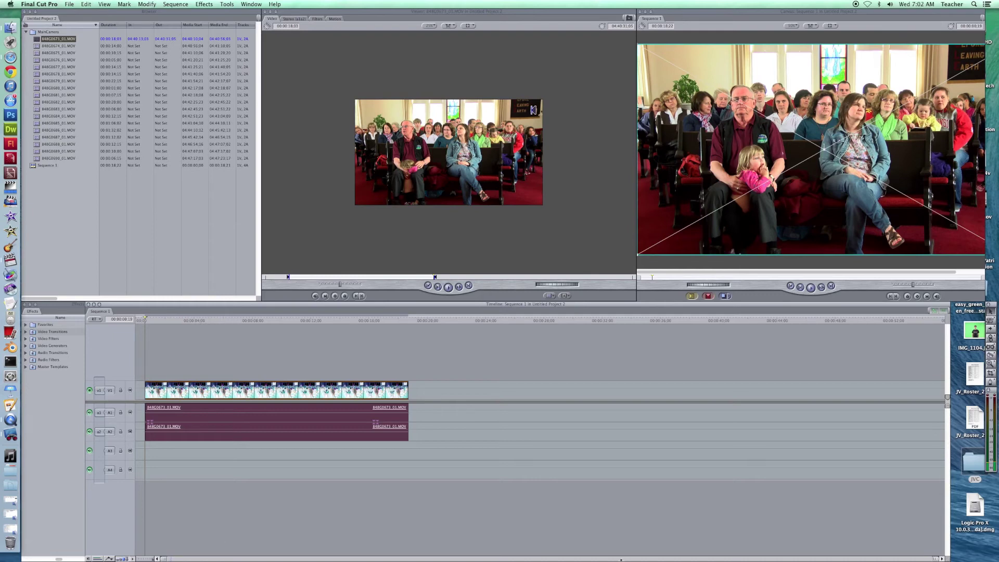
# Step: Slide the congregation clip to start at 00:00:00:00, scrubbing the playhead between about 4 and 10 seconds
pyautogui.click(201, 319)
pyautogui.click(174, 388)
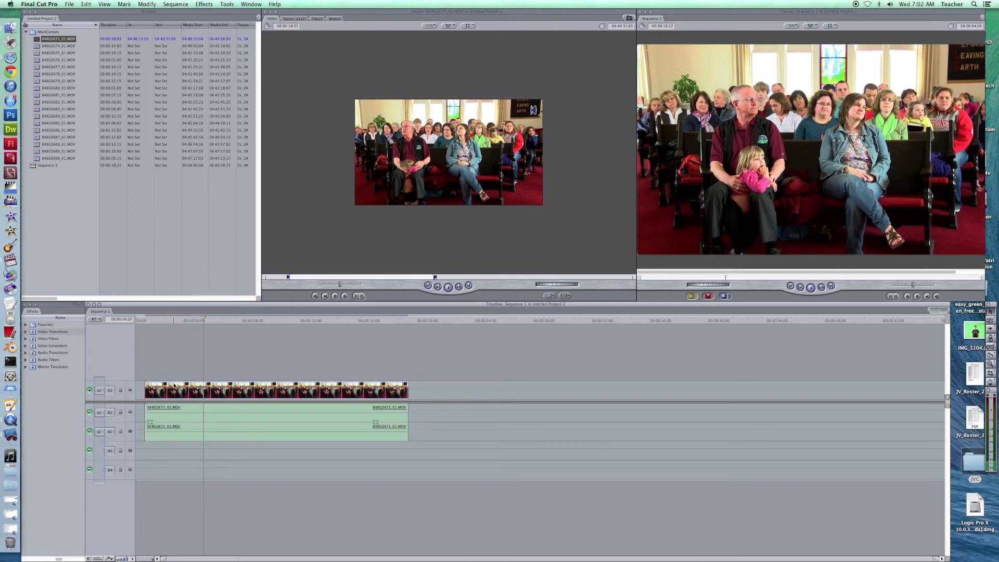
pyautogui.moveTo(154, 319); pyautogui.dragTo(243, 366)
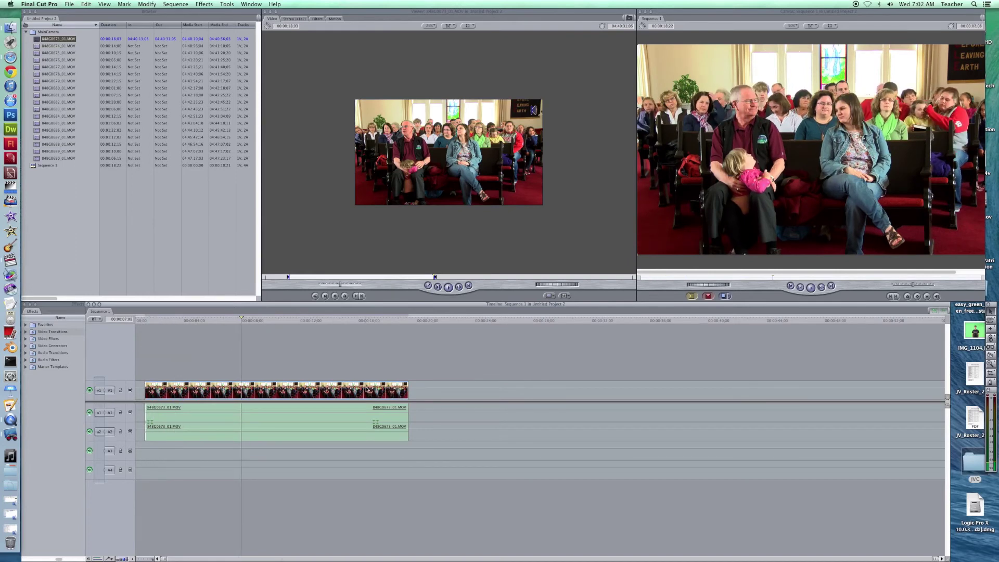
pyautogui.moveTo(198, 390); pyautogui.dragTo(189, 391)
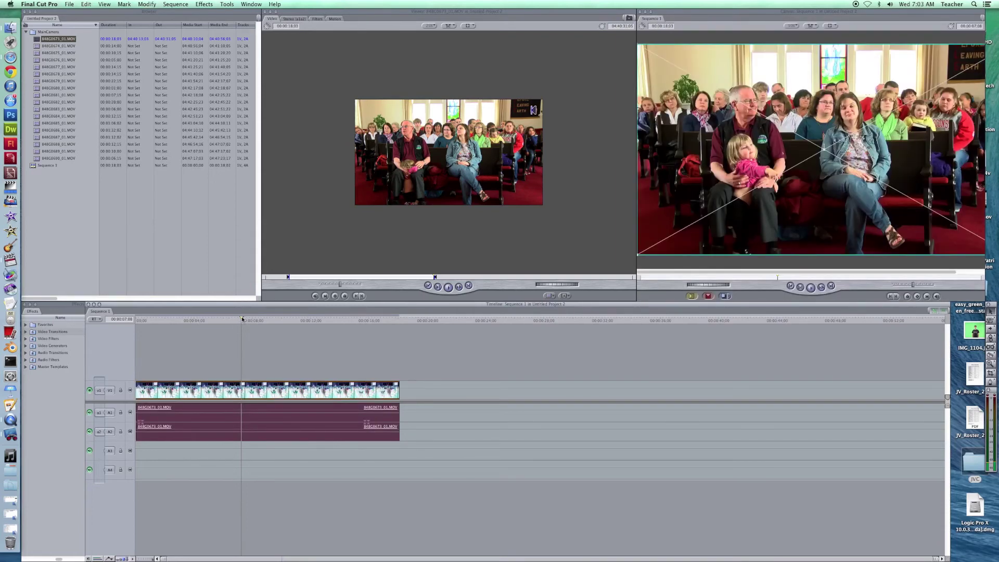
pyautogui.moveTo(242, 318); pyautogui.dragTo(374, 325)
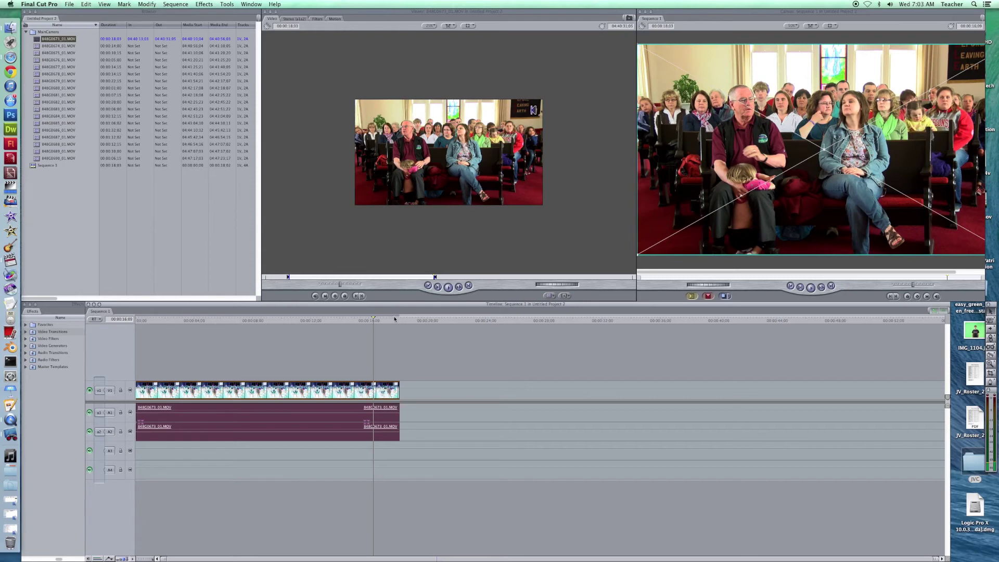
pyautogui.moveTo(270, 321); pyautogui.dragTo(362, 323)
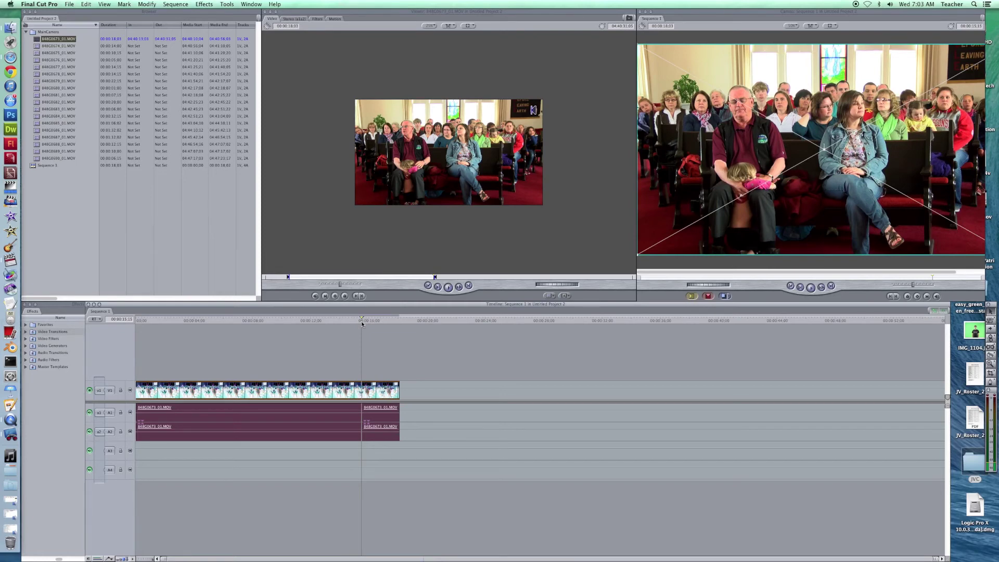
pyautogui.moveTo(365, 321); pyautogui.dragTo(235, 354)
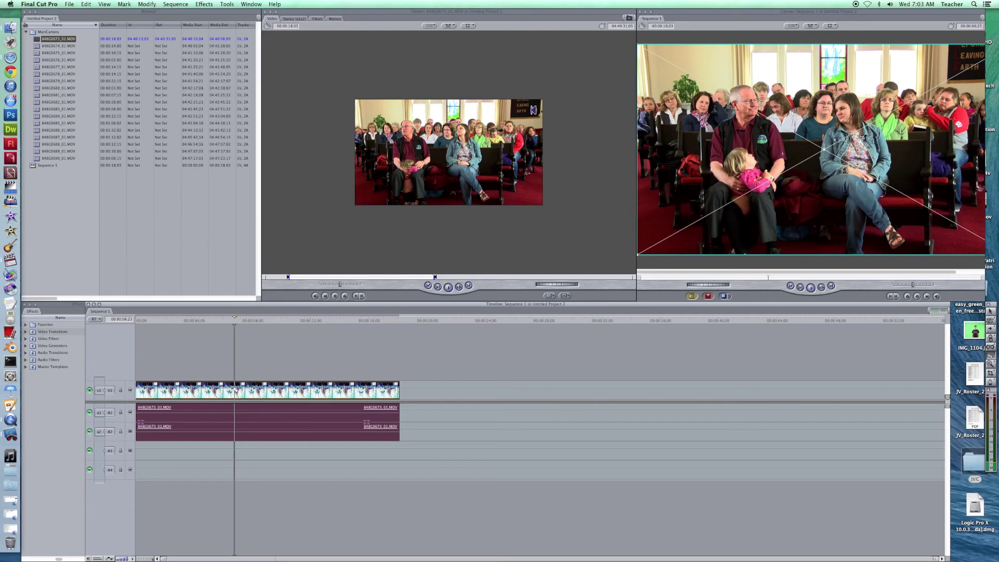
# Step: Split the congregation clip at about 00:00:06:23 and select the second piece
pyautogui.click(258, 391)
pyautogui.click(235, 389)
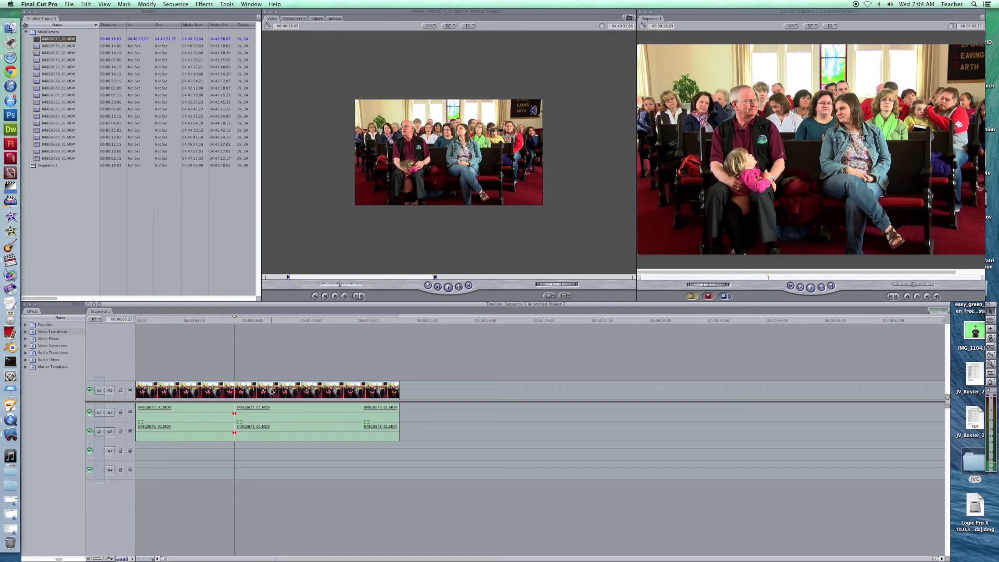
pyautogui.click(303, 392)
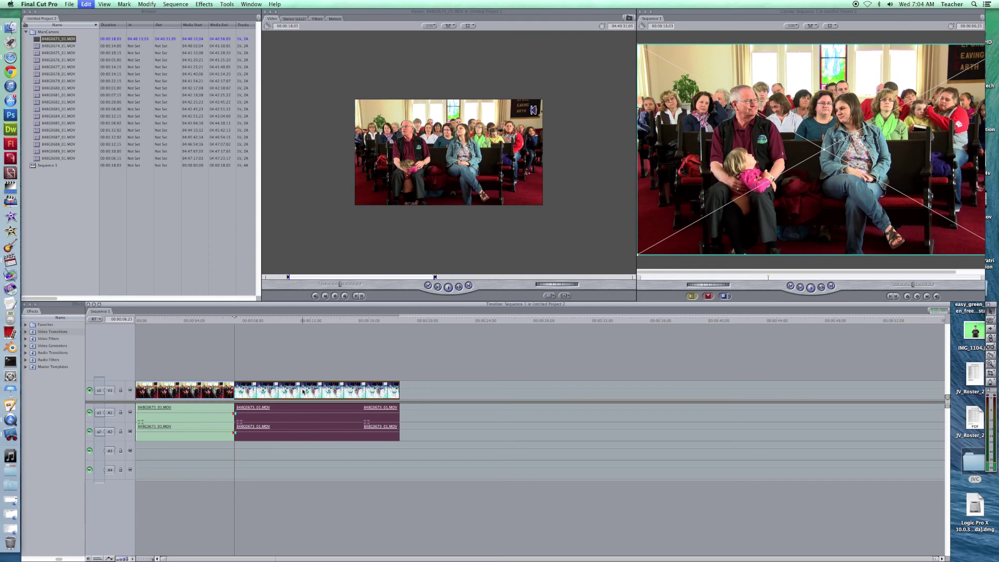
# Step: Delete the second piece so the sequence ends at 00:00:06:23, then reselect the remaining clip
pyautogui.press('Delete')
pyautogui.moveTo(194, 323)
pyautogui.mouseDown()
pyautogui.moveTo(157, 320)
pyautogui.moveTo(230, 320)
pyautogui.moveTo(184, 326)
pyautogui.mouseUp()
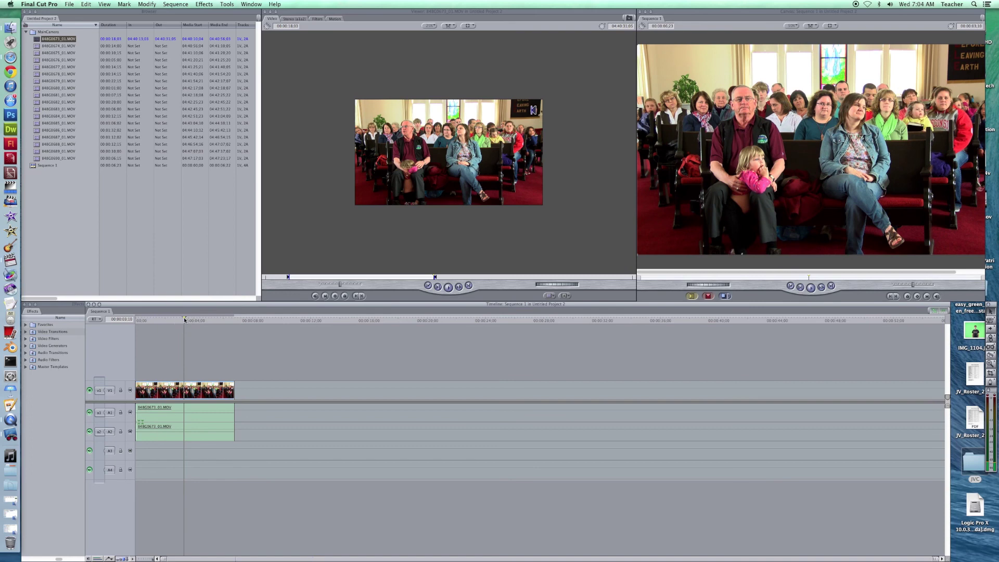
pyautogui.moveTo(186, 319); pyautogui.dragTo(177, 320)
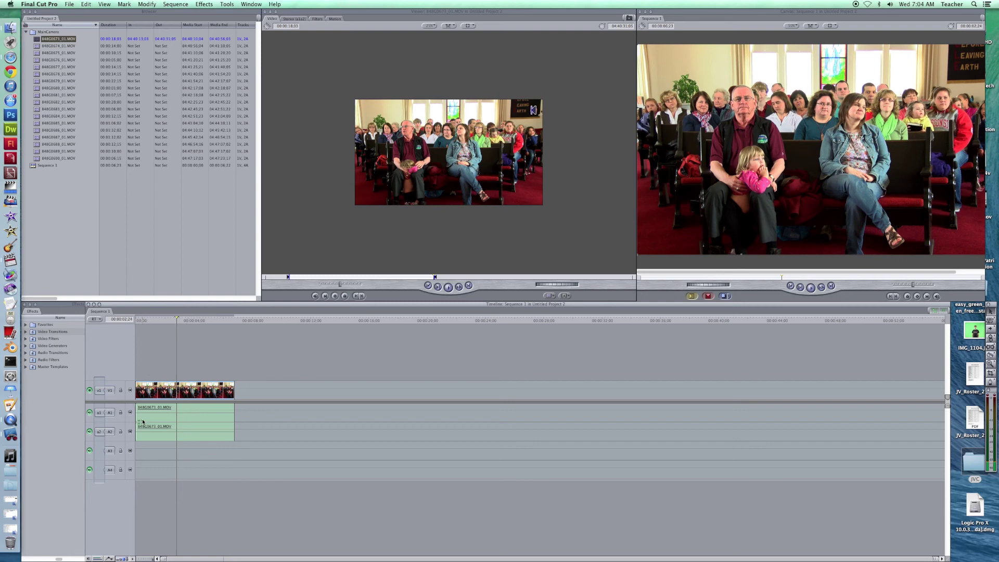
pyautogui.click(163, 413)
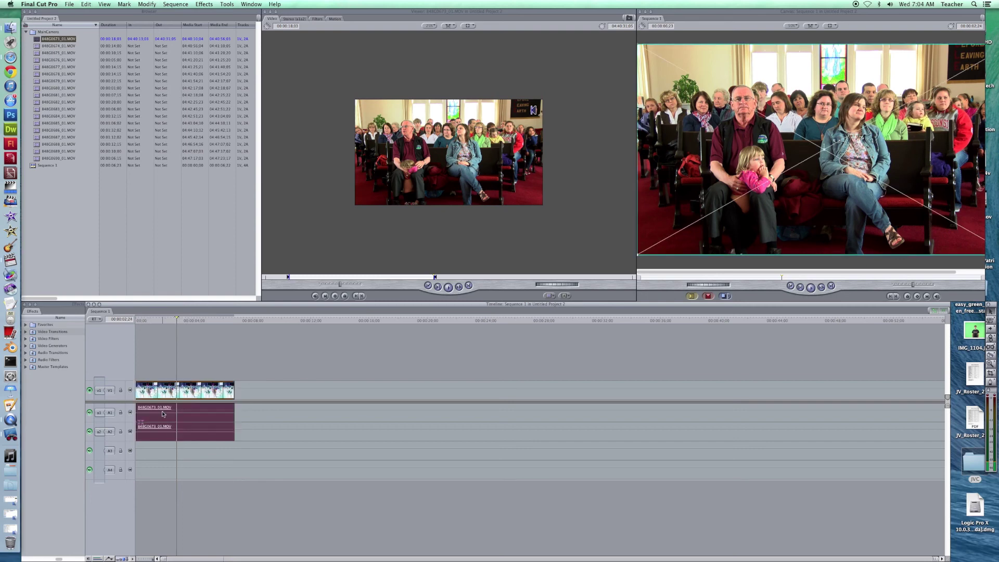
# Step: Lock V1, delete the clip's A1 and A2 audio, then unlock V1, undoing an accidental full delete
pyautogui.press('Delete')
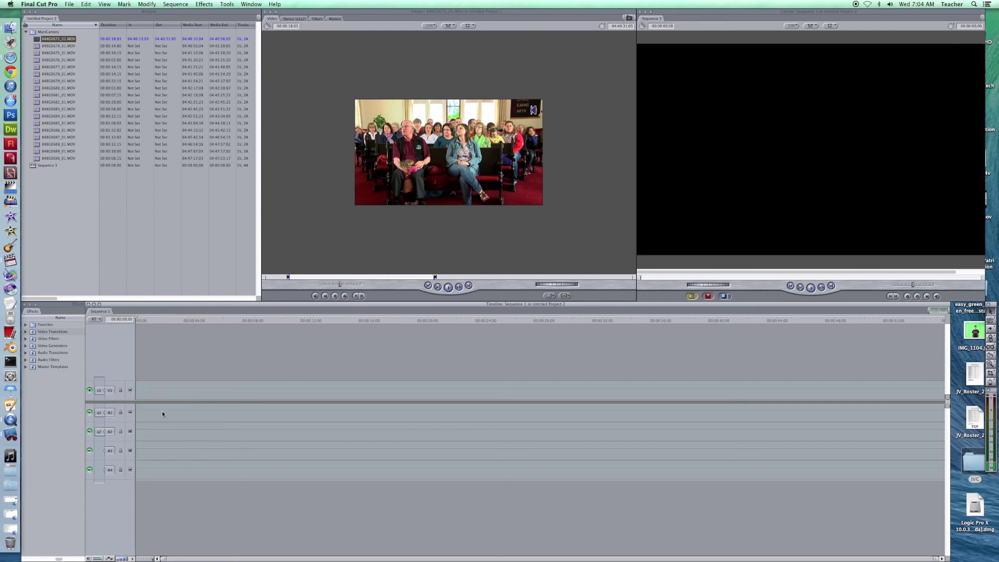
pyautogui.press('super+z')
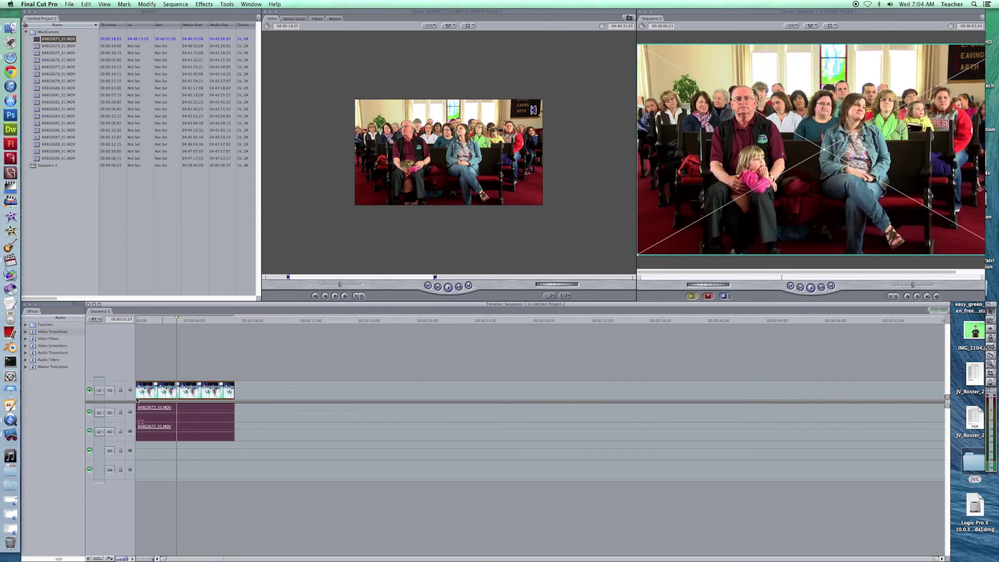
pyautogui.click(121, 391)
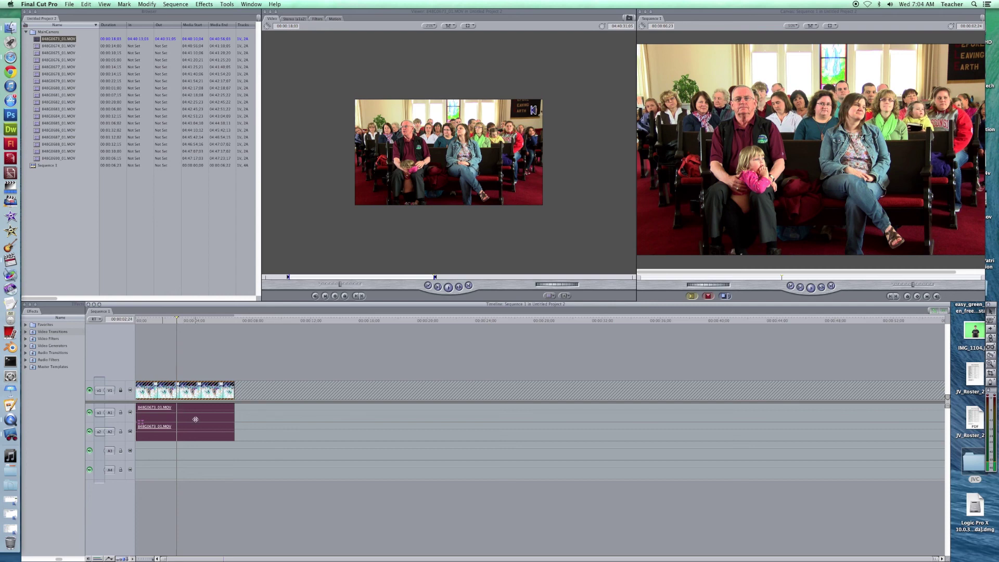
pyautogui.press('Delete')
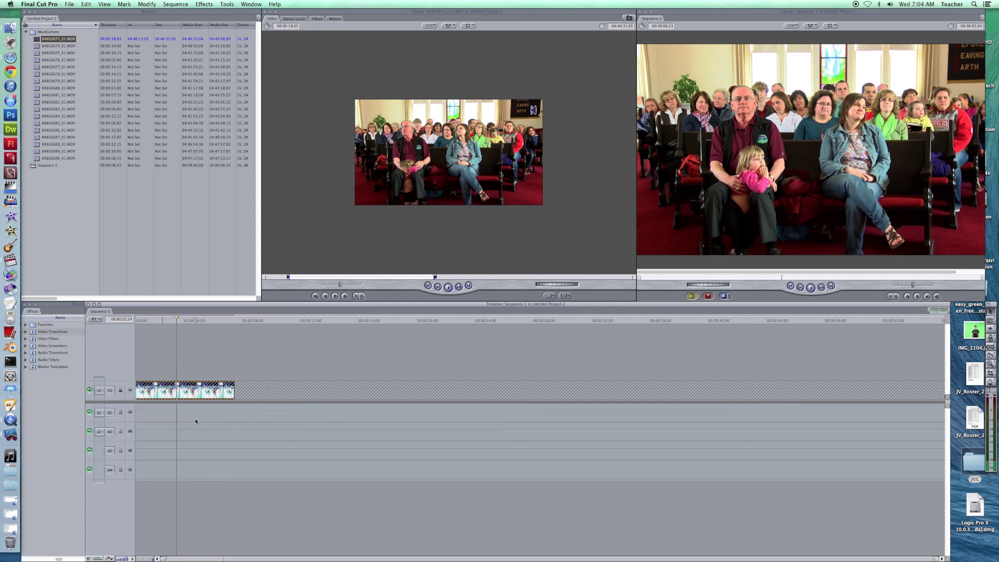
pyautogui.click(121, 391)
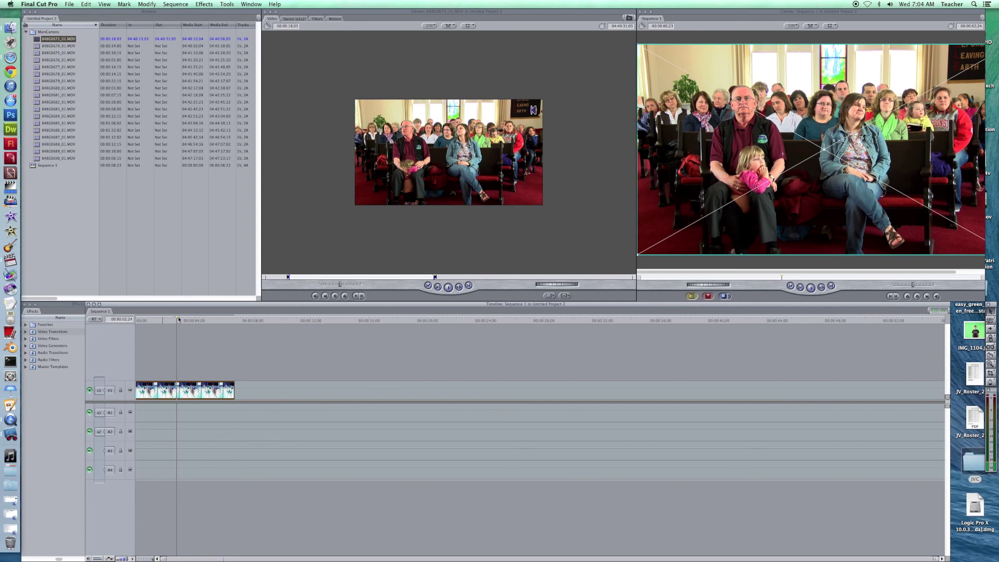
# Step: Preview 848C0674_01.MOV, the family-on-a-pew shot, in the Viewer
pyautogui.moveTo(178, 320); pyautogui.dragTo(184, 320)
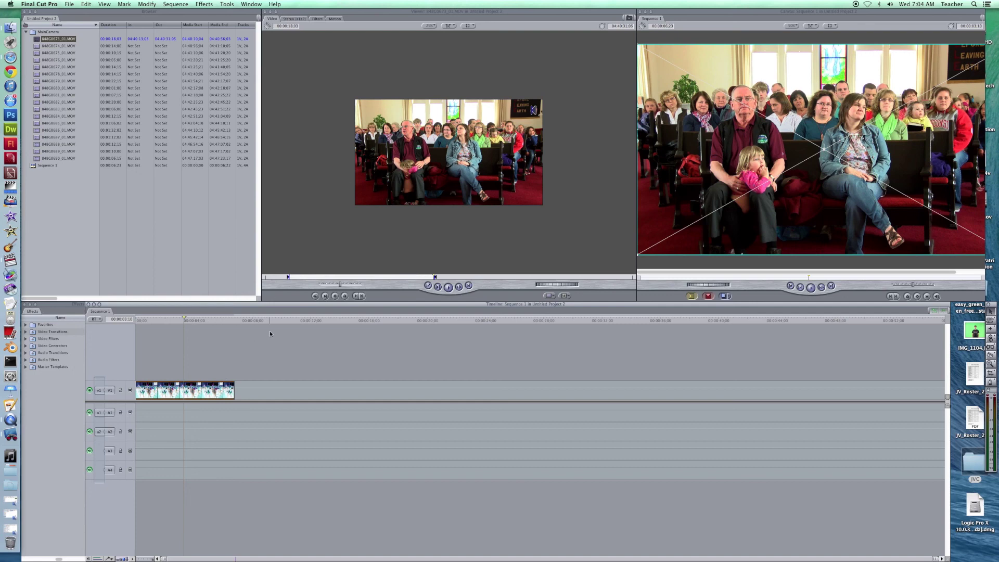
pyautogui.doubleClick(45, 46)
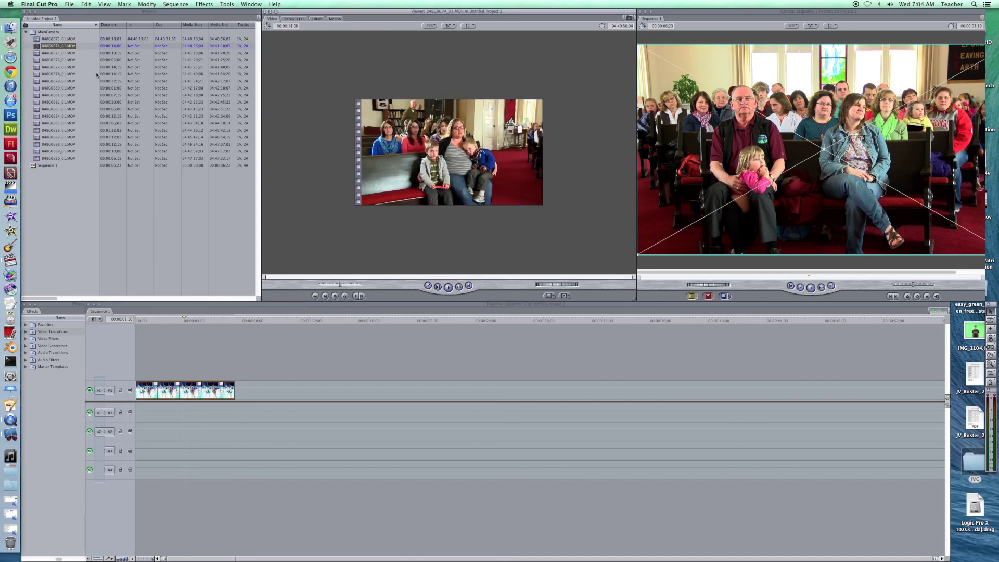